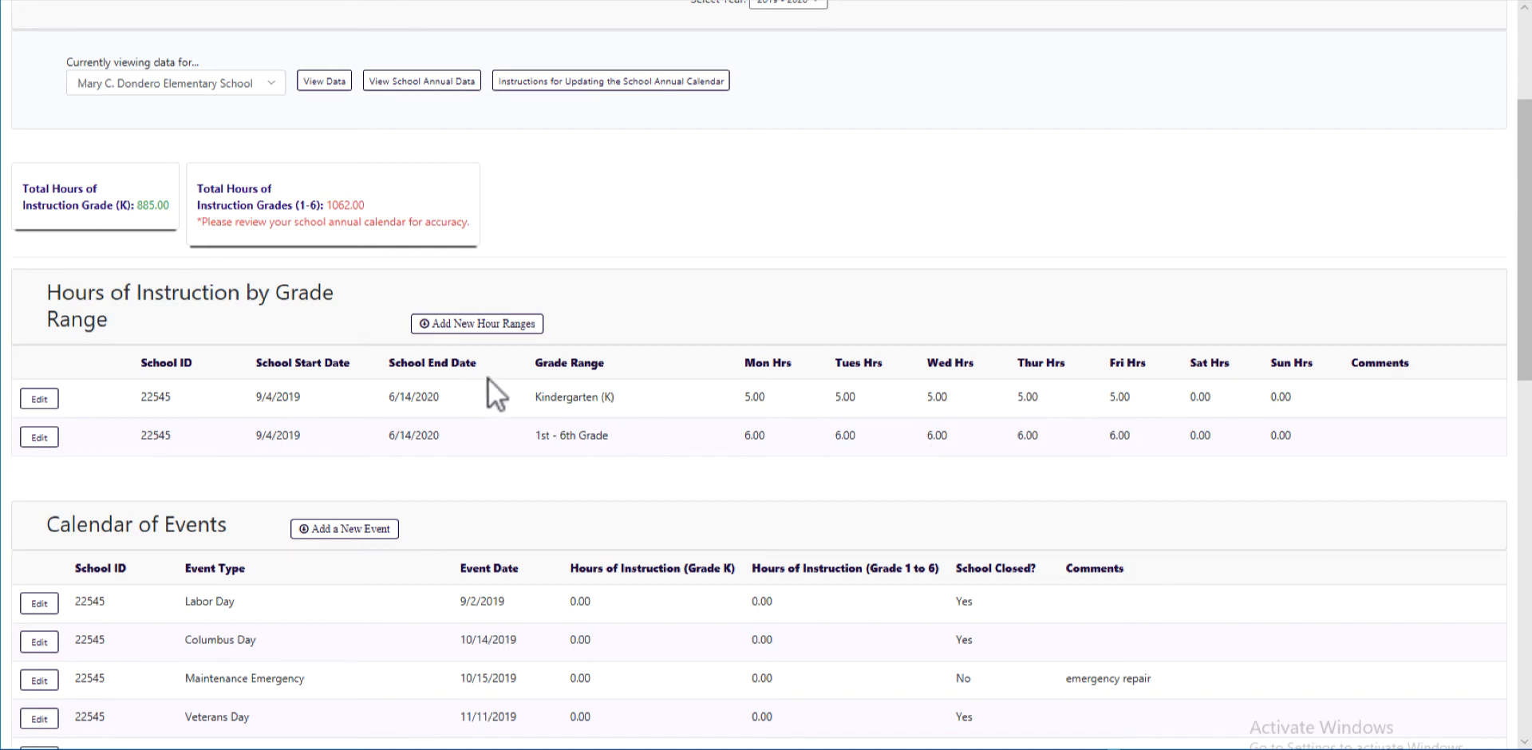
Start a new hour range from 3/22/2020 to 3/29/2020 for 1st - 6th Grade
click(444, 320)
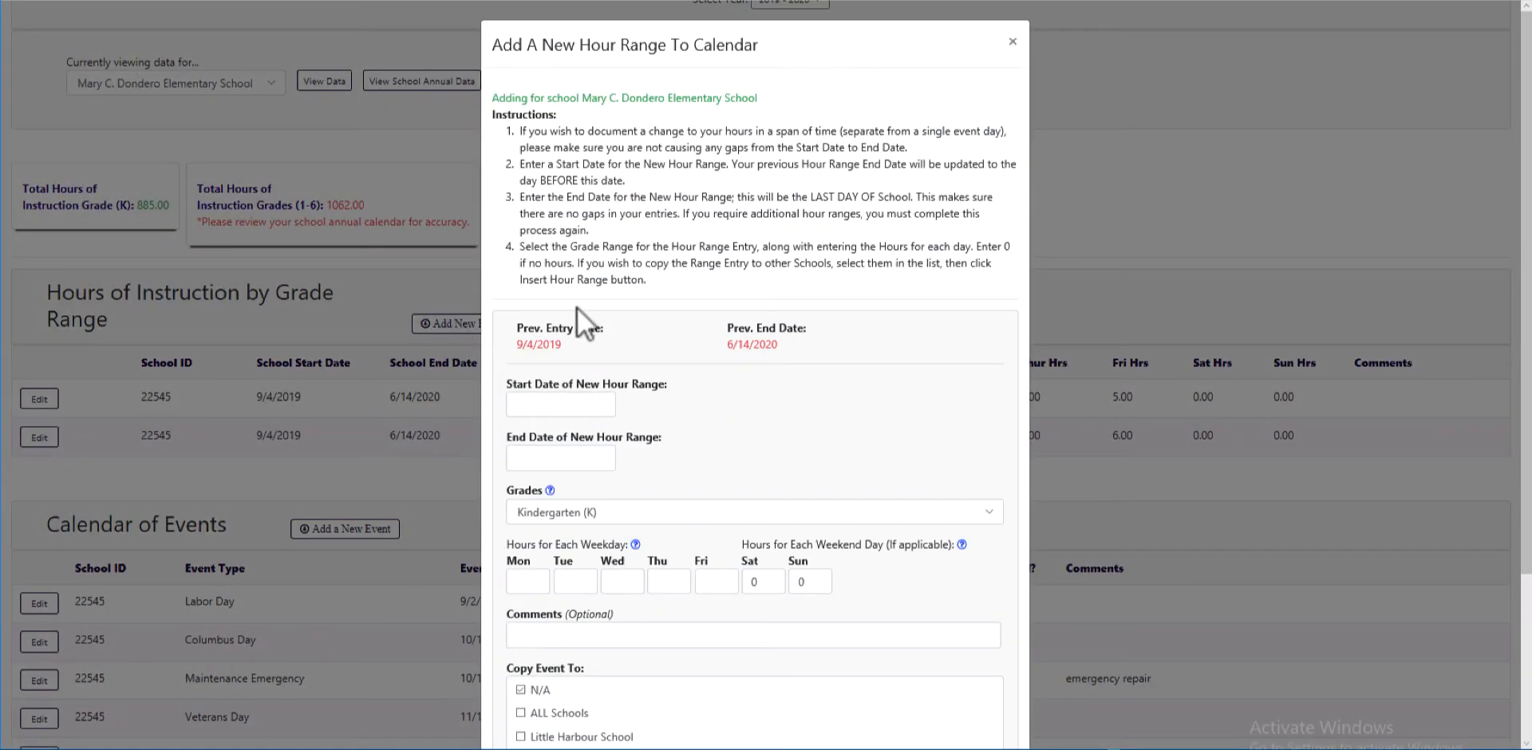
click(526, 410)
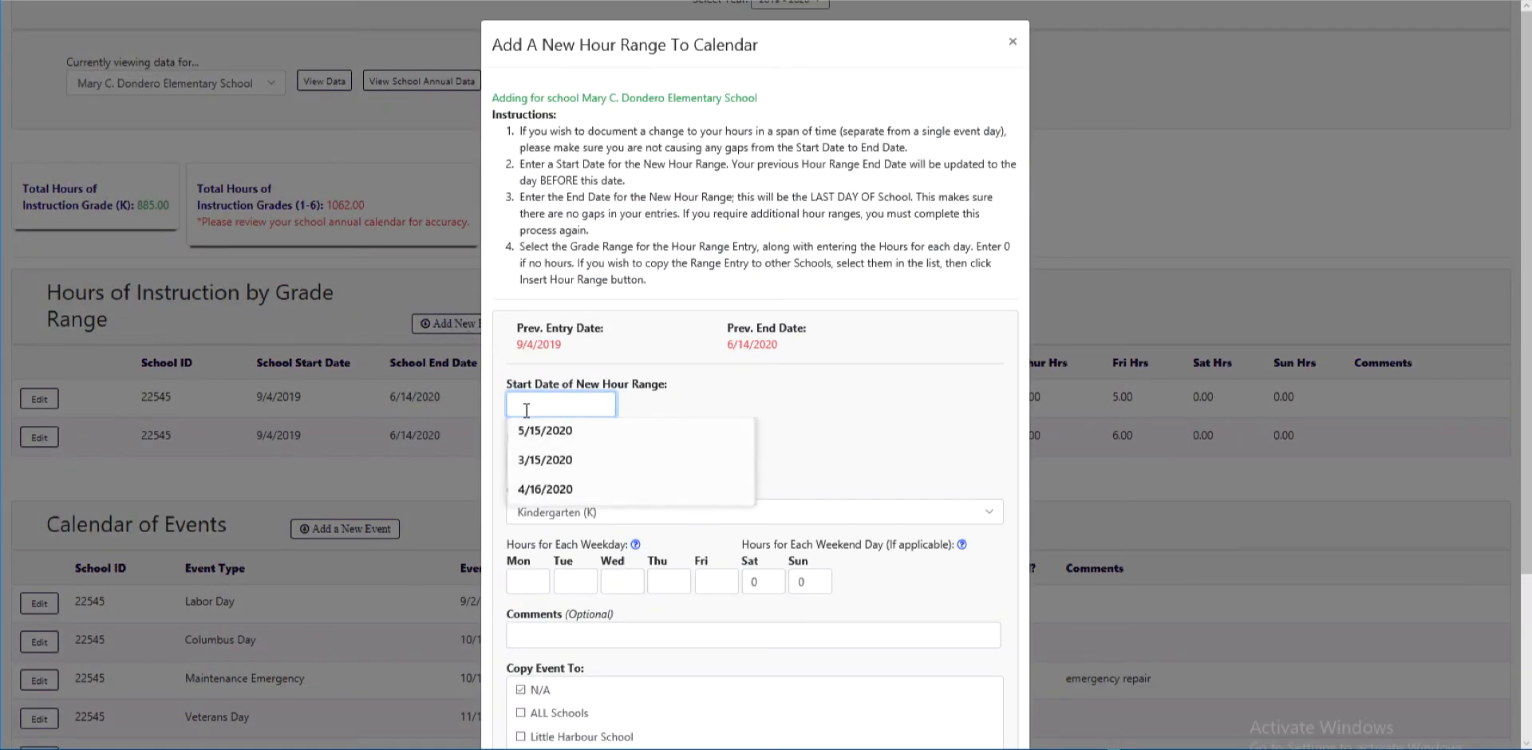
text(3/22)
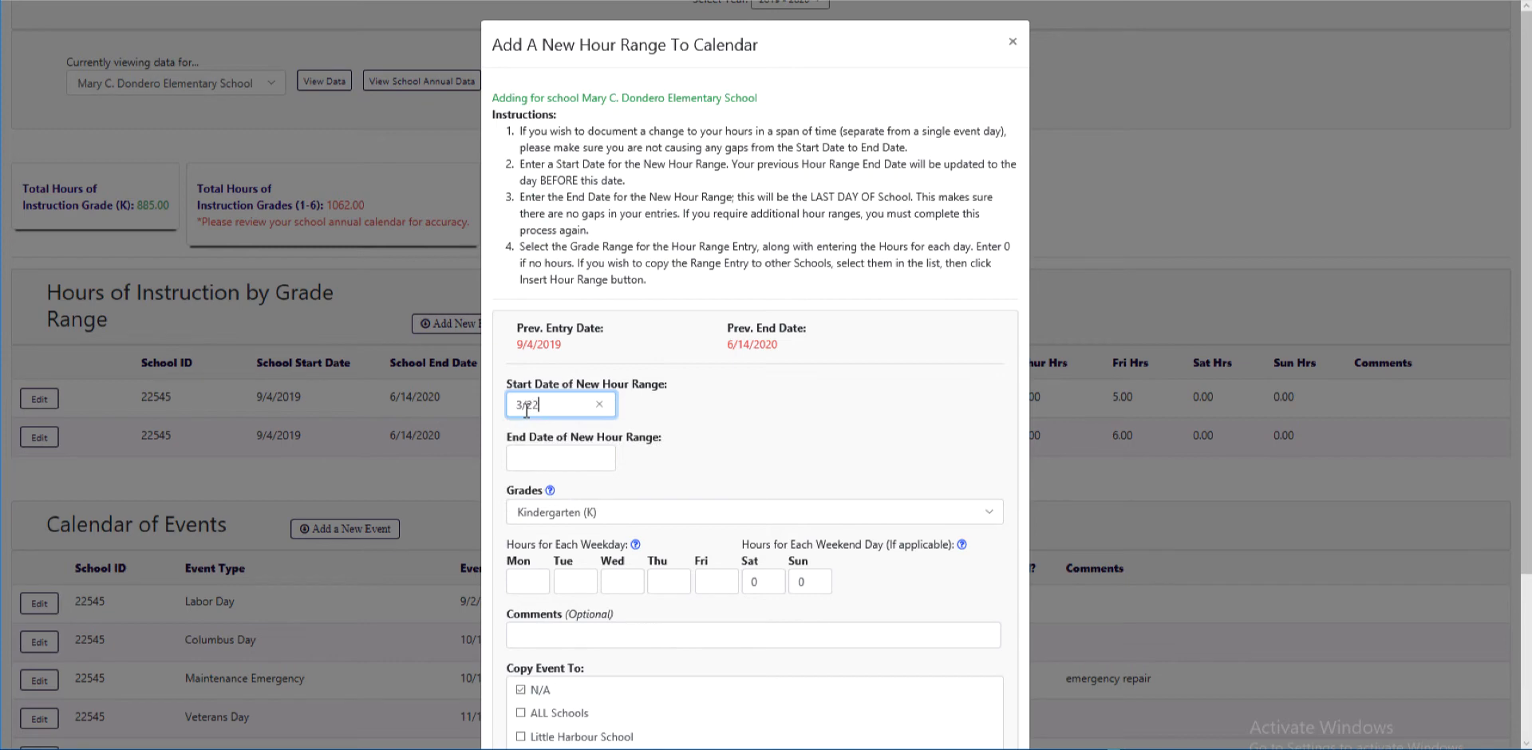
text(/2020)
key(Tab)
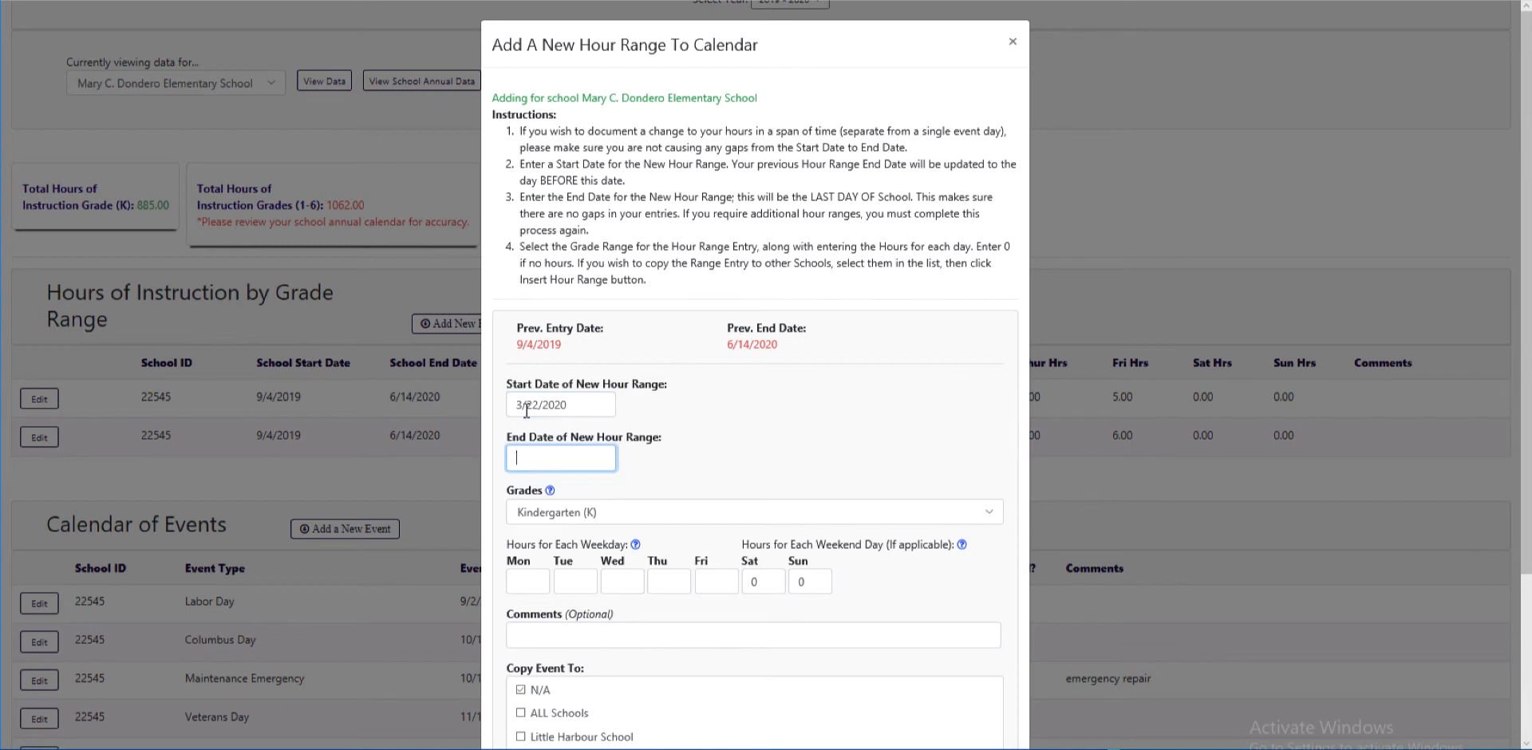
text(3/29/2020)
click(620, 501)
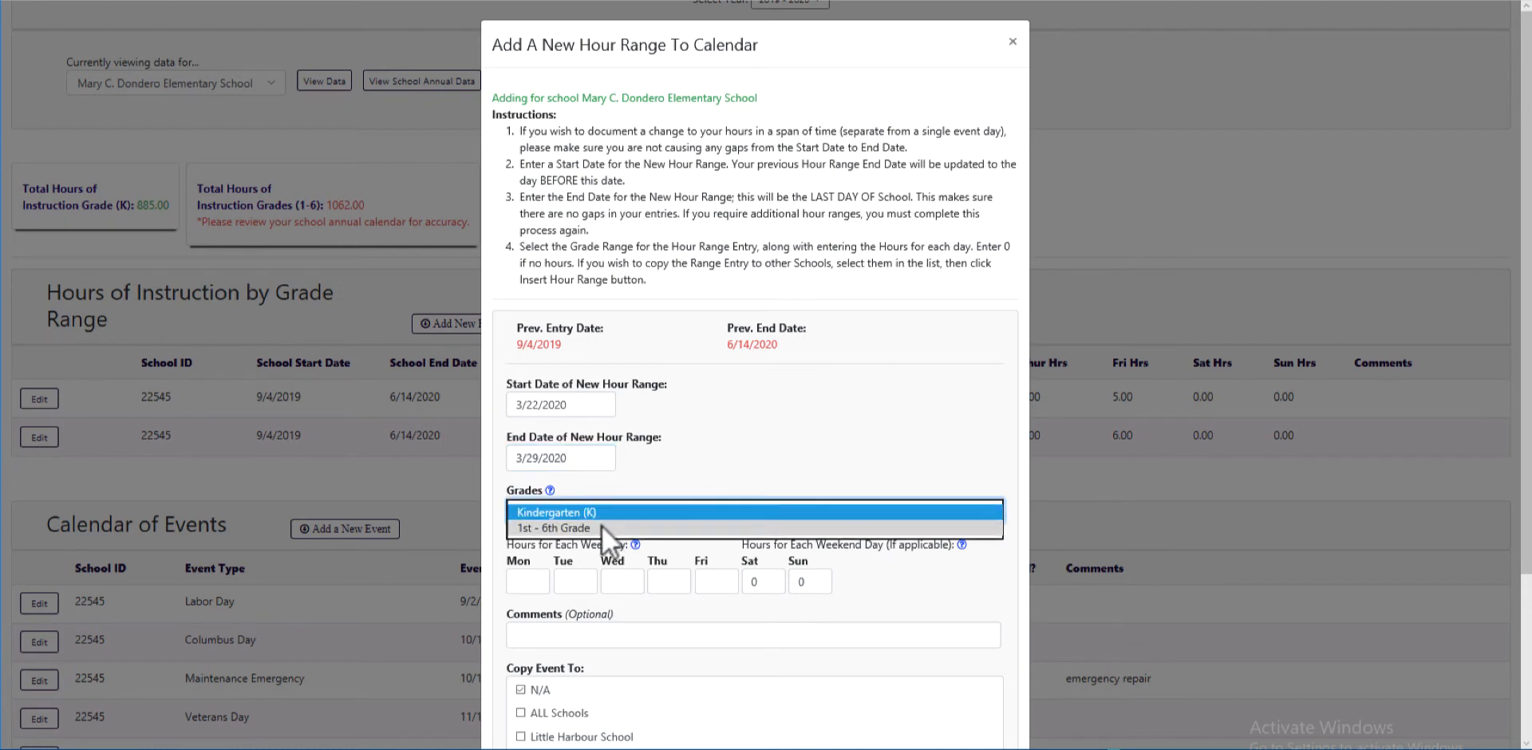
click(602, 525)
Enter 3 hours for each weekday, Monday through Friday
click(512, 588)
click(531, 579)
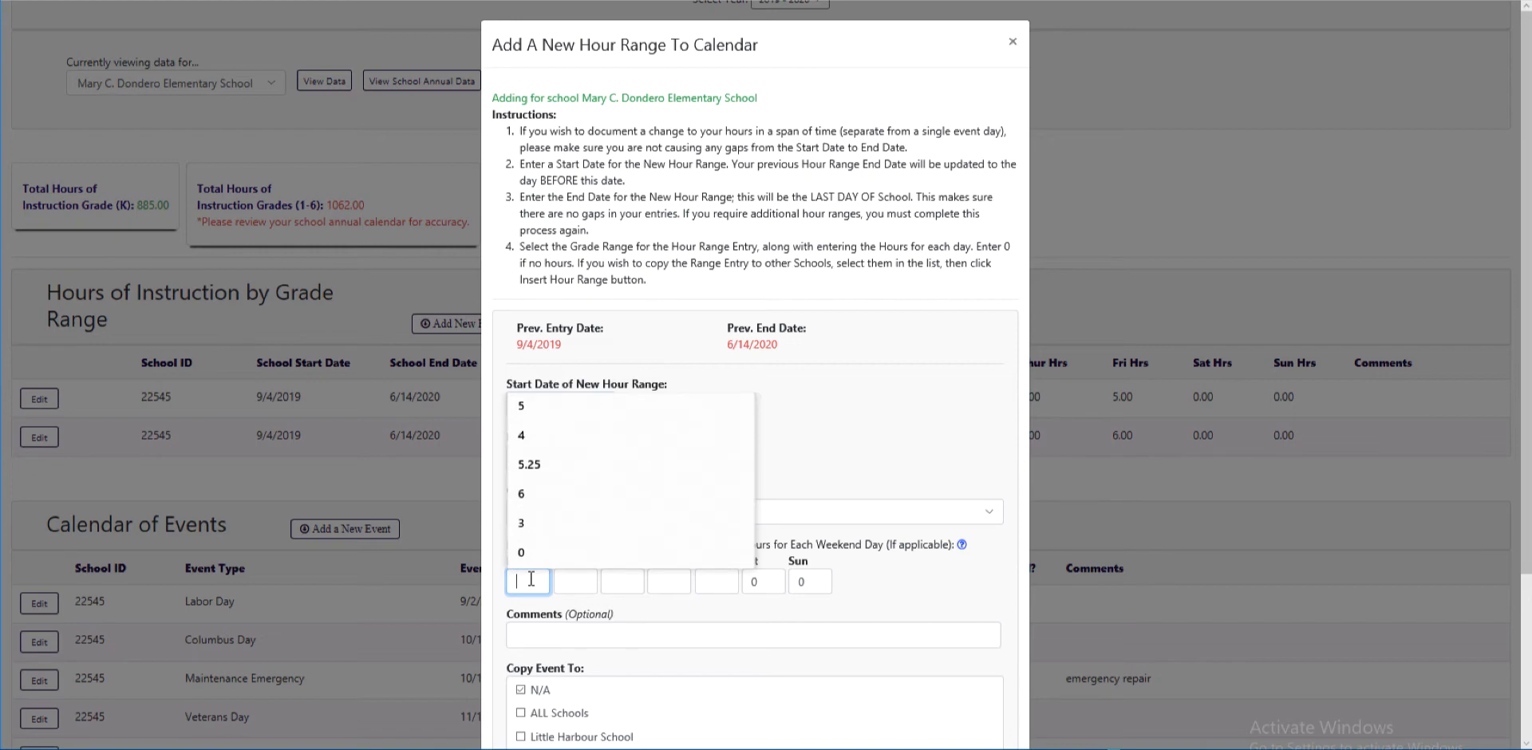
text(3)
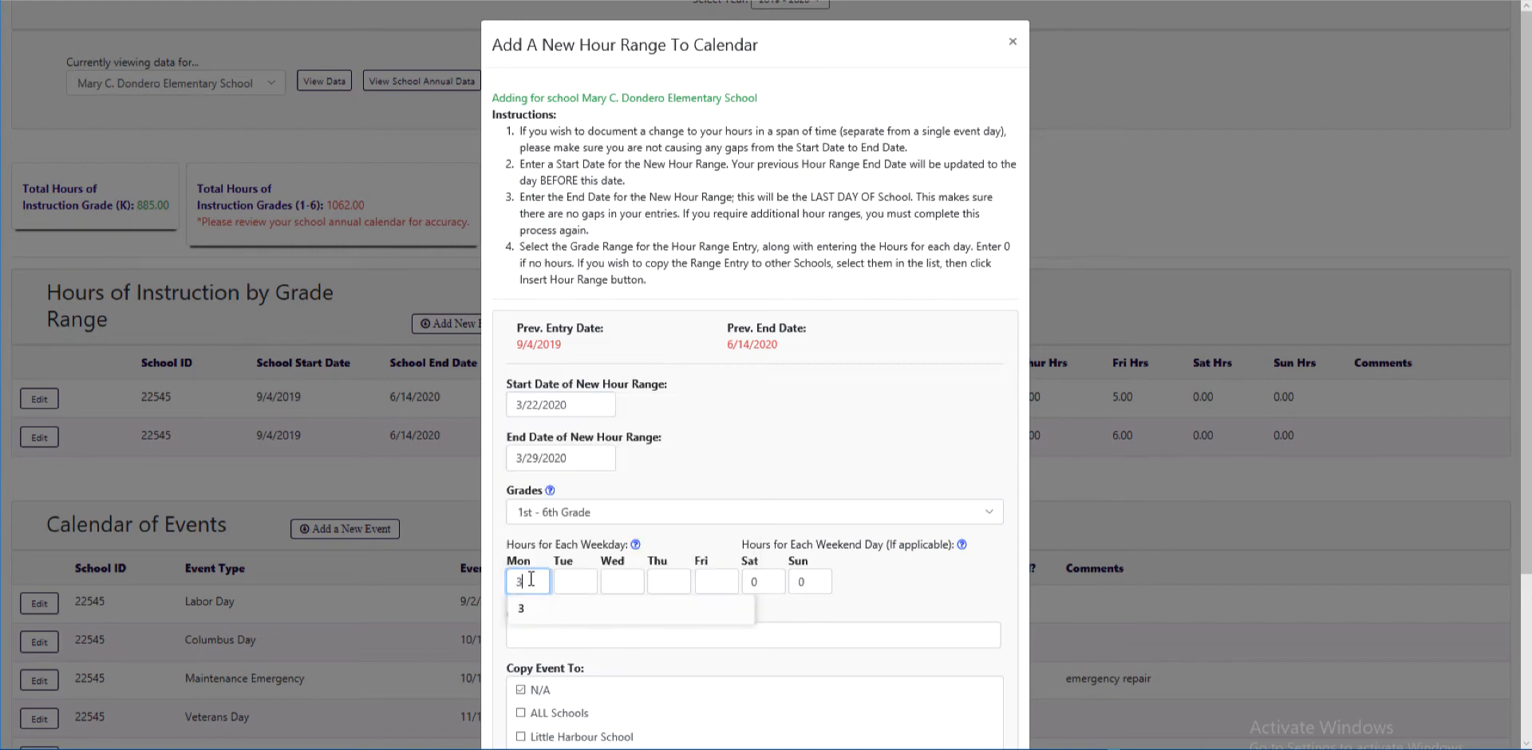
key(Tab)
text(3)
key(Tab)
text(3)
key(Tab)
text(3)
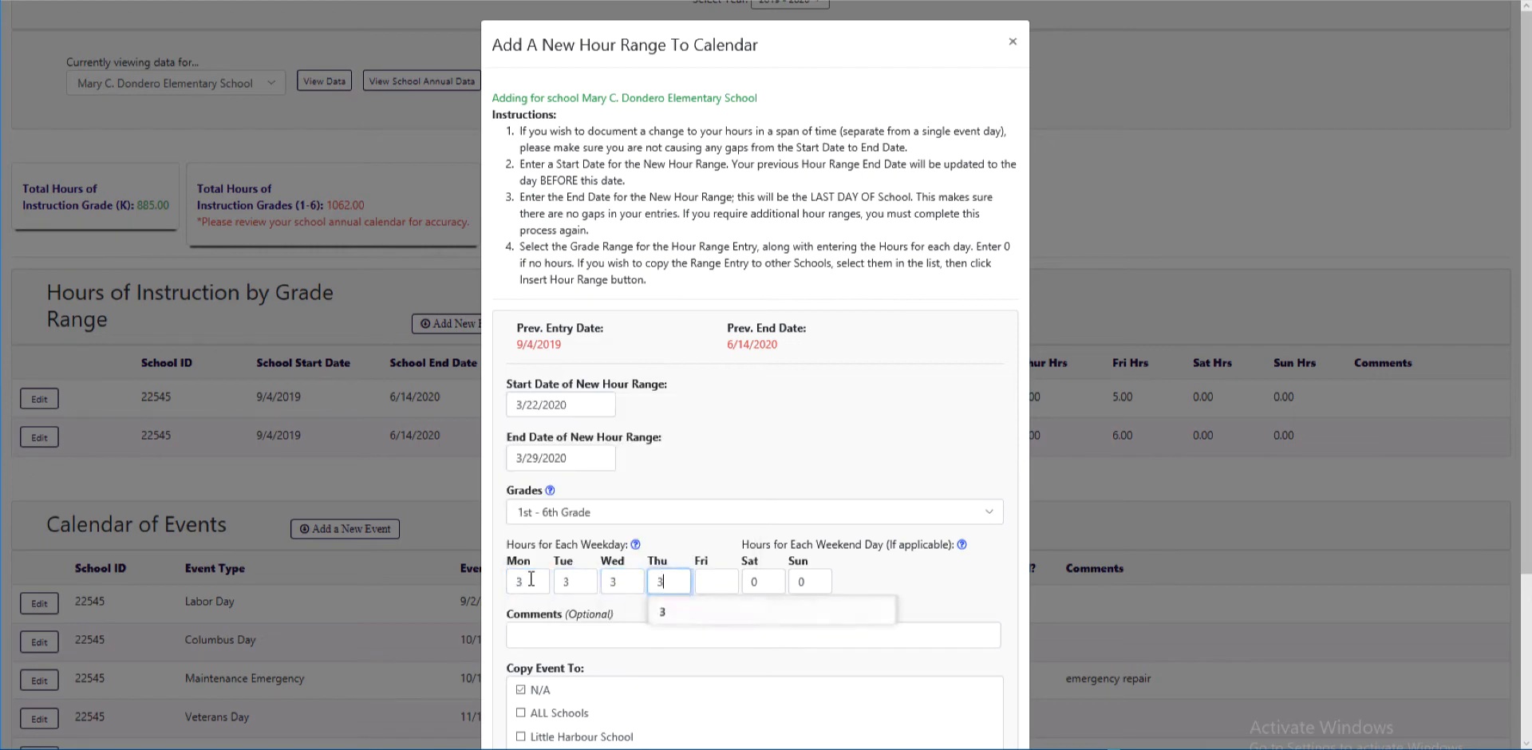
key(Tab)
text(3)
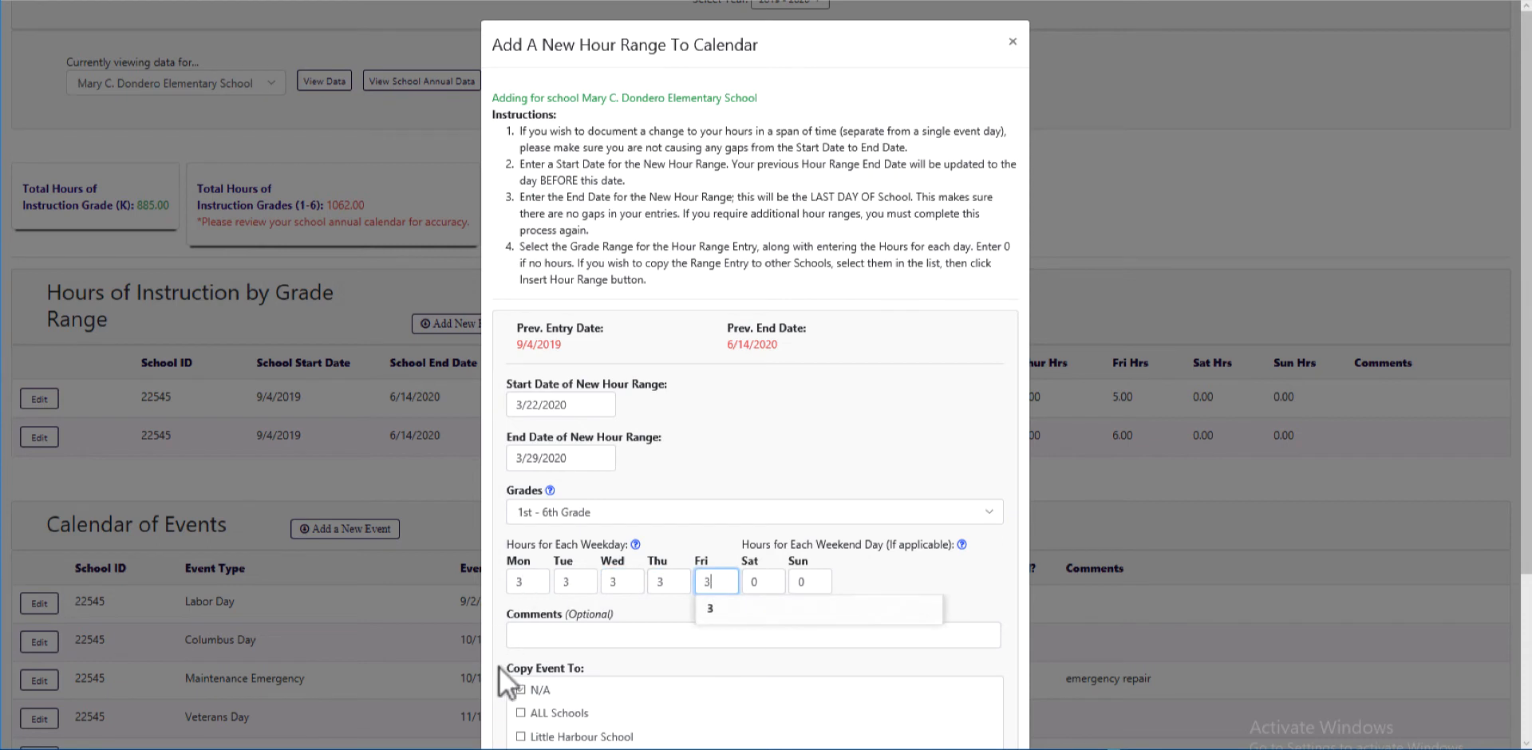
click(592, 700)
Insert the 3/22/2020–3/29/2020 range, bringing the grades 1–6 total to 753.00
scroll(592, 700, down, 2)
scroll(592, 700, down, 1)
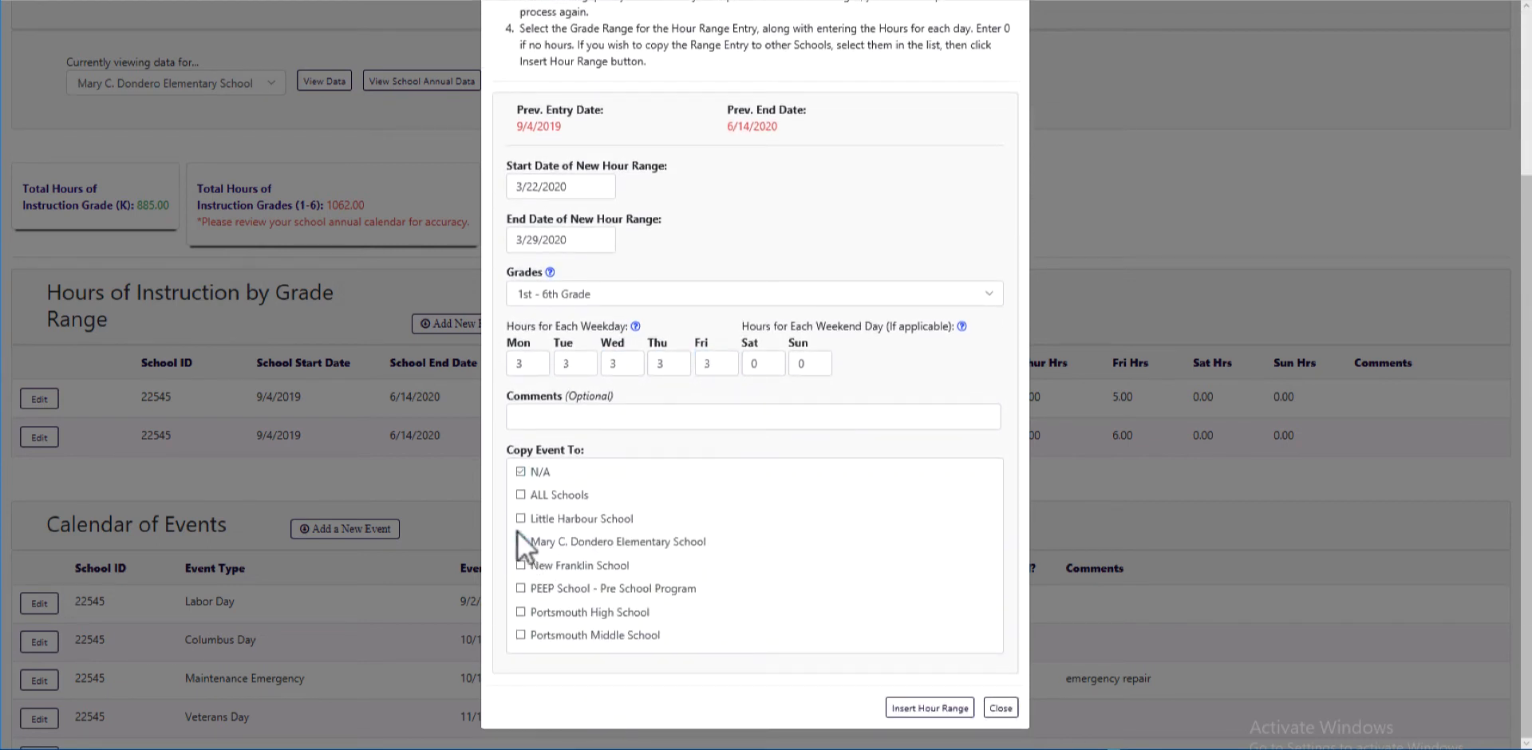
scroll(624, 444, up, 3)
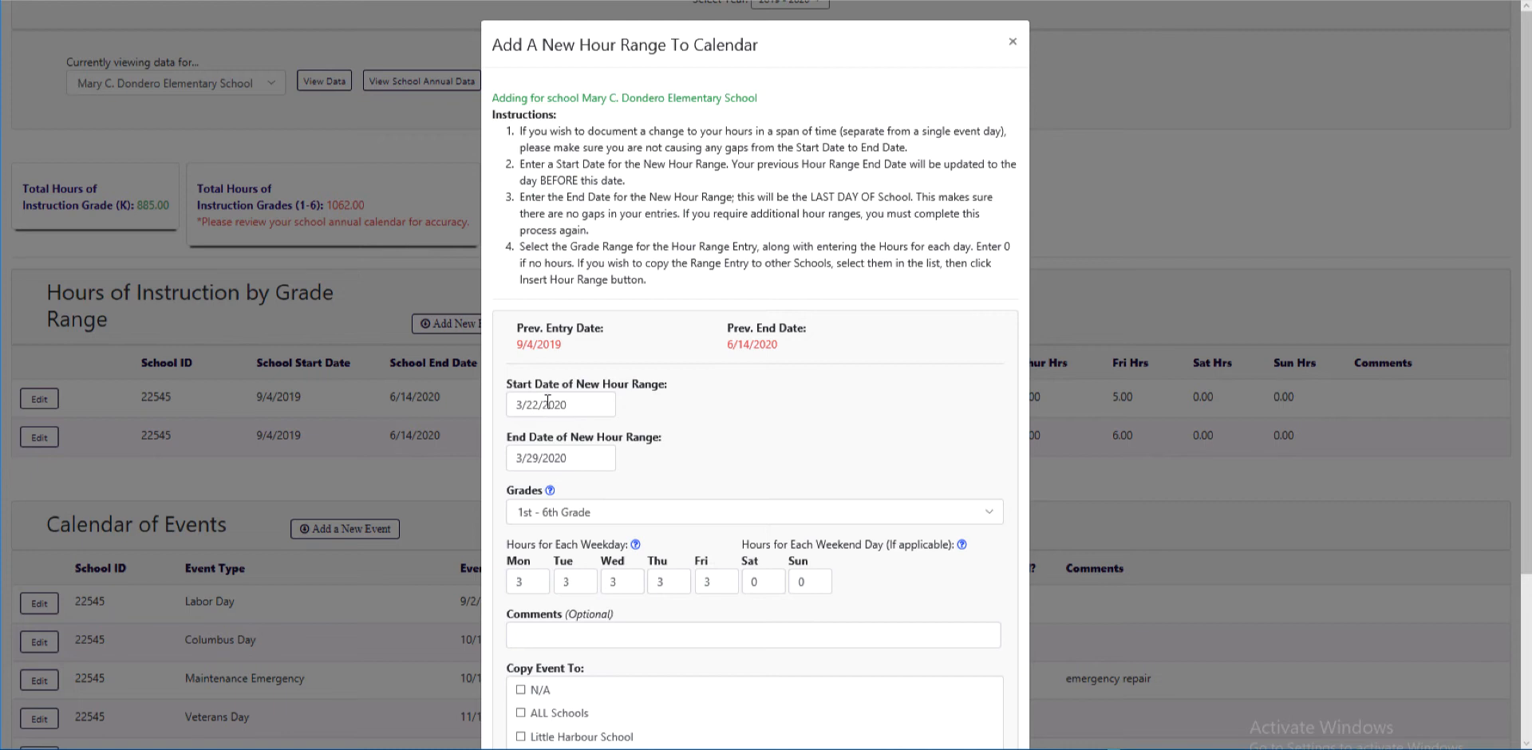
scroll(547, 402, down, 2)
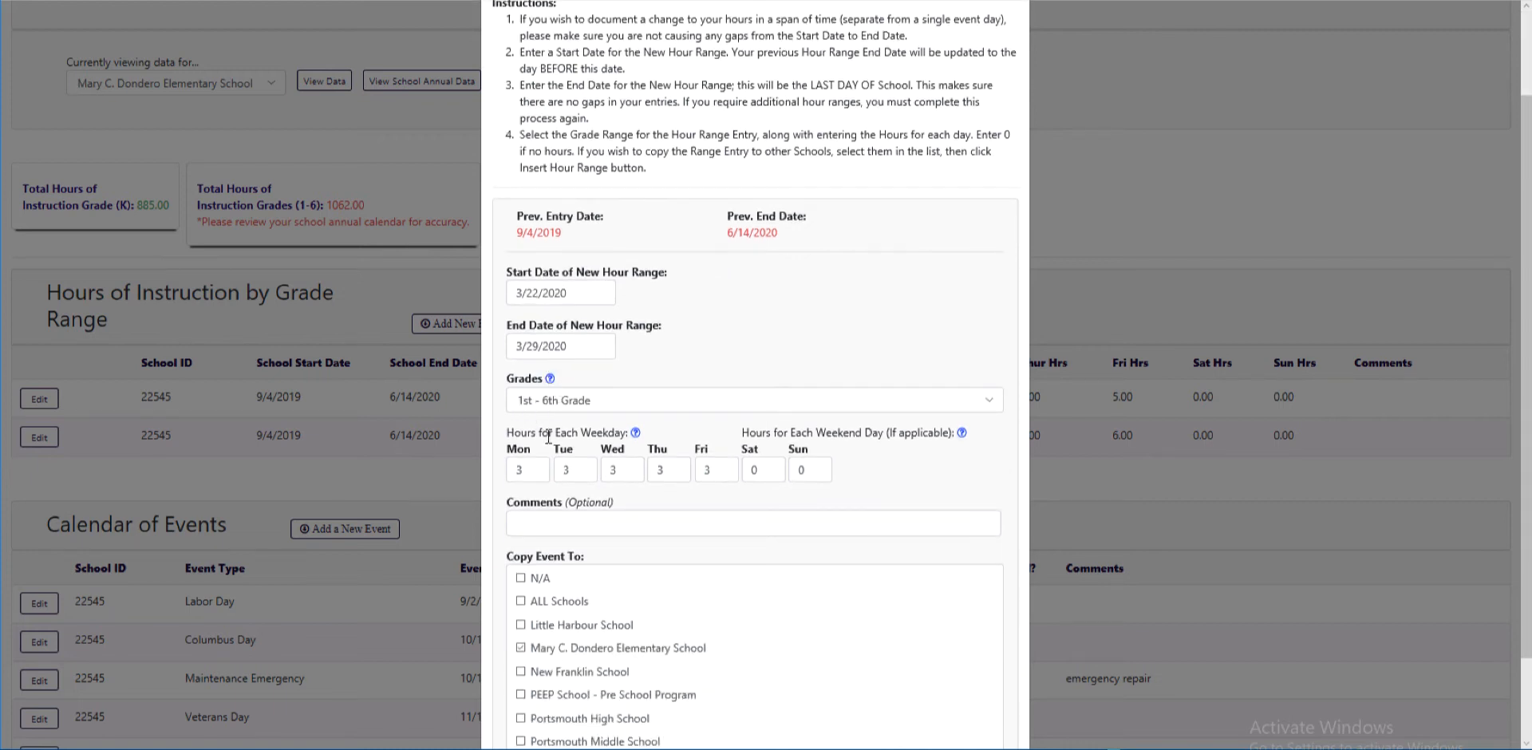
scroll(548, 435, down, 2)
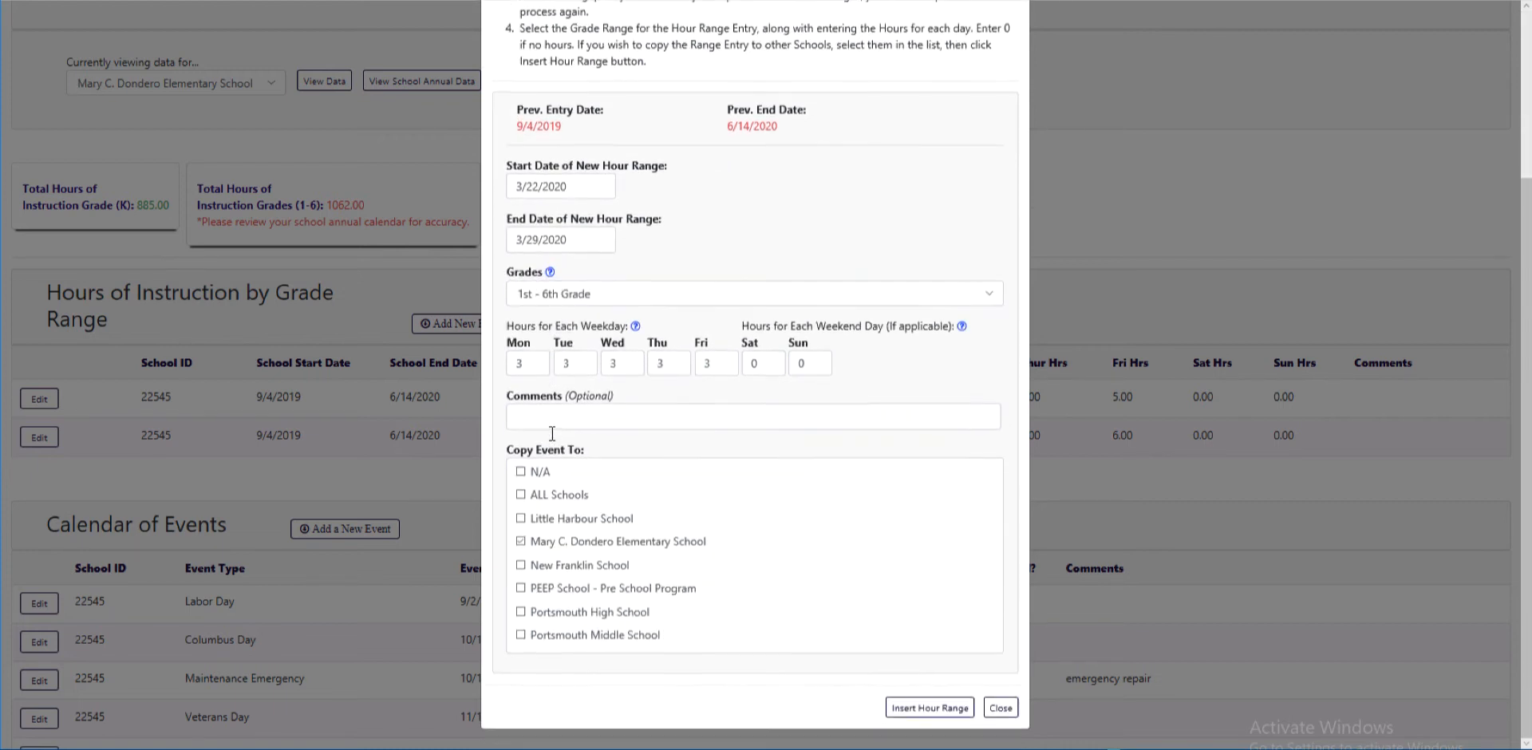
click(923, 709)
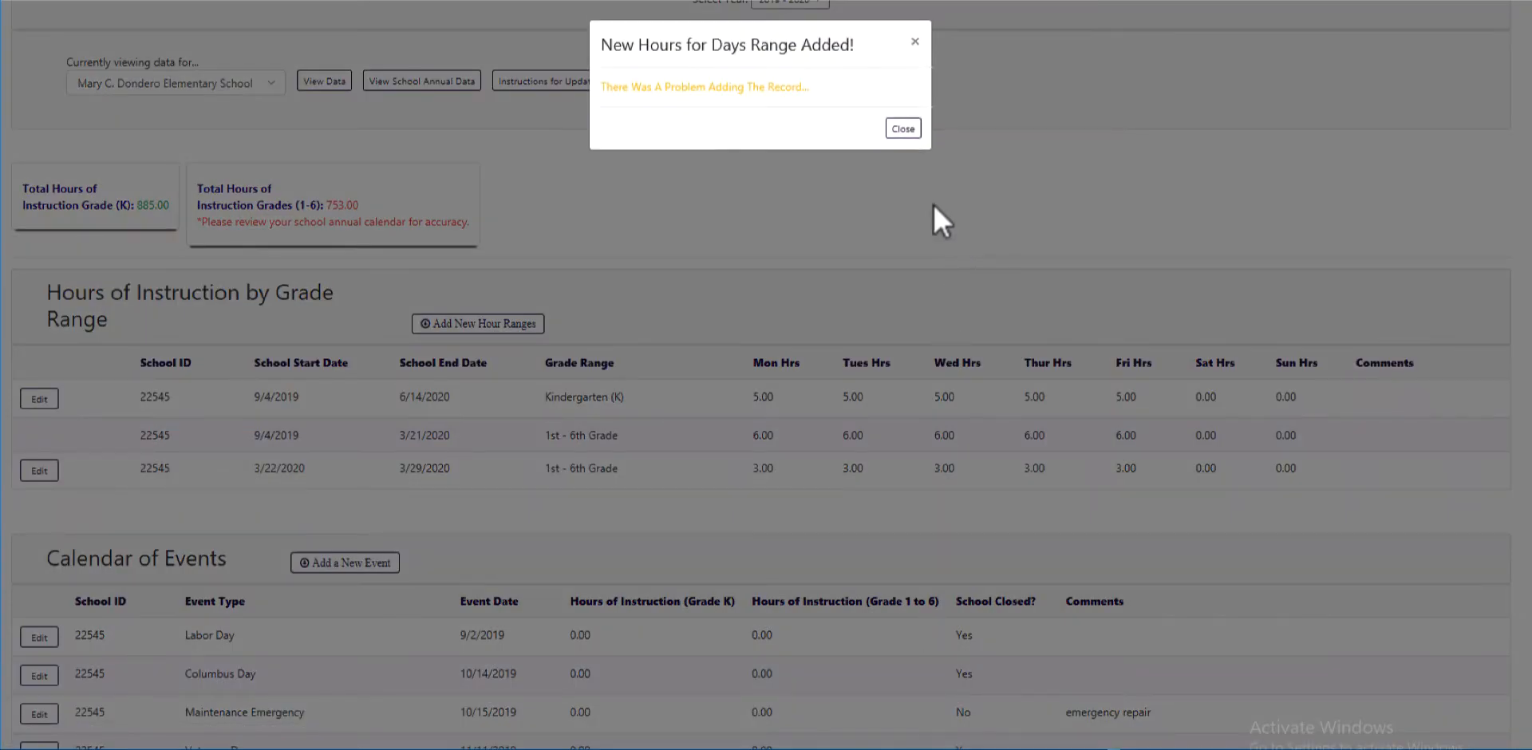
Close the range-added message and bring up a blank Add A New Hour Range form
click(900, 129)
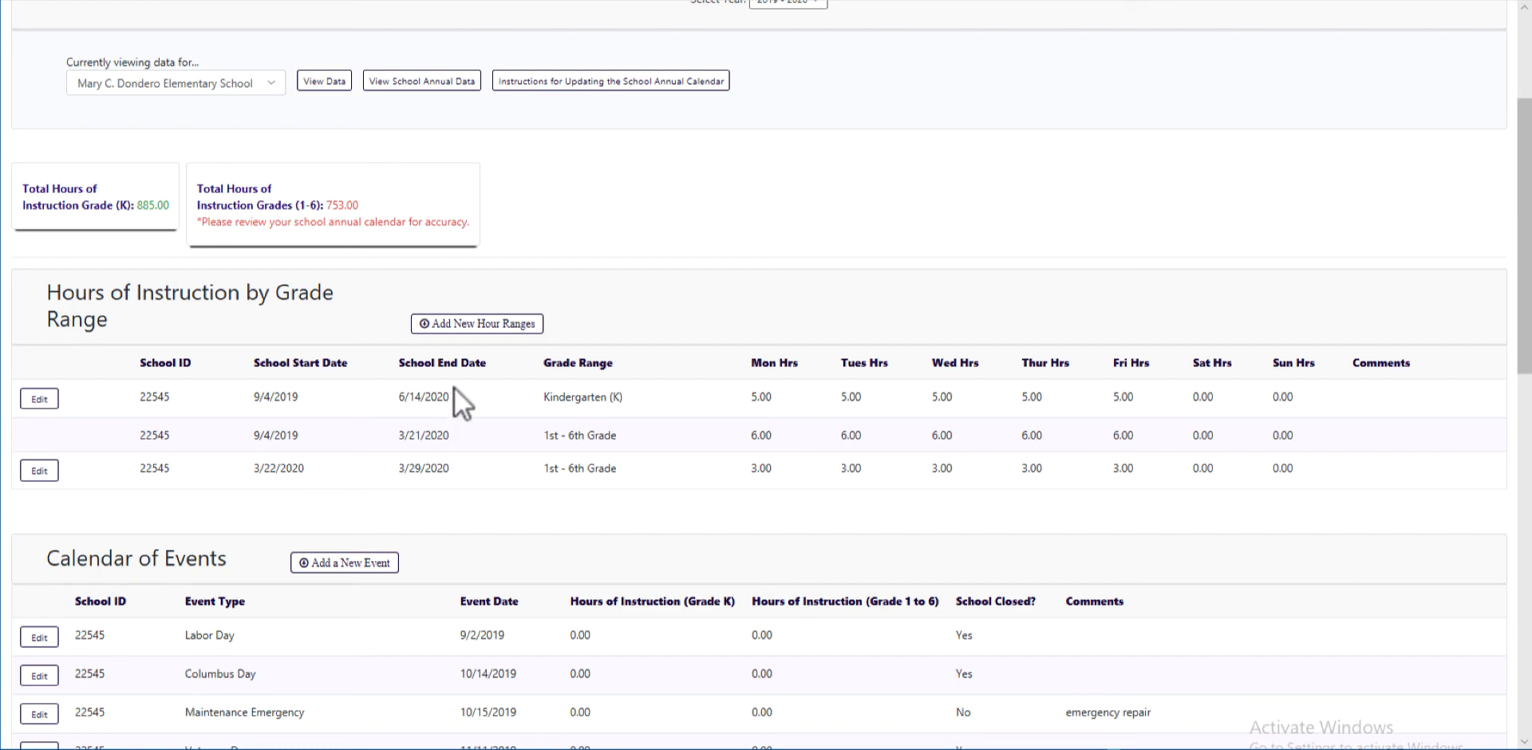
click(452, 320)
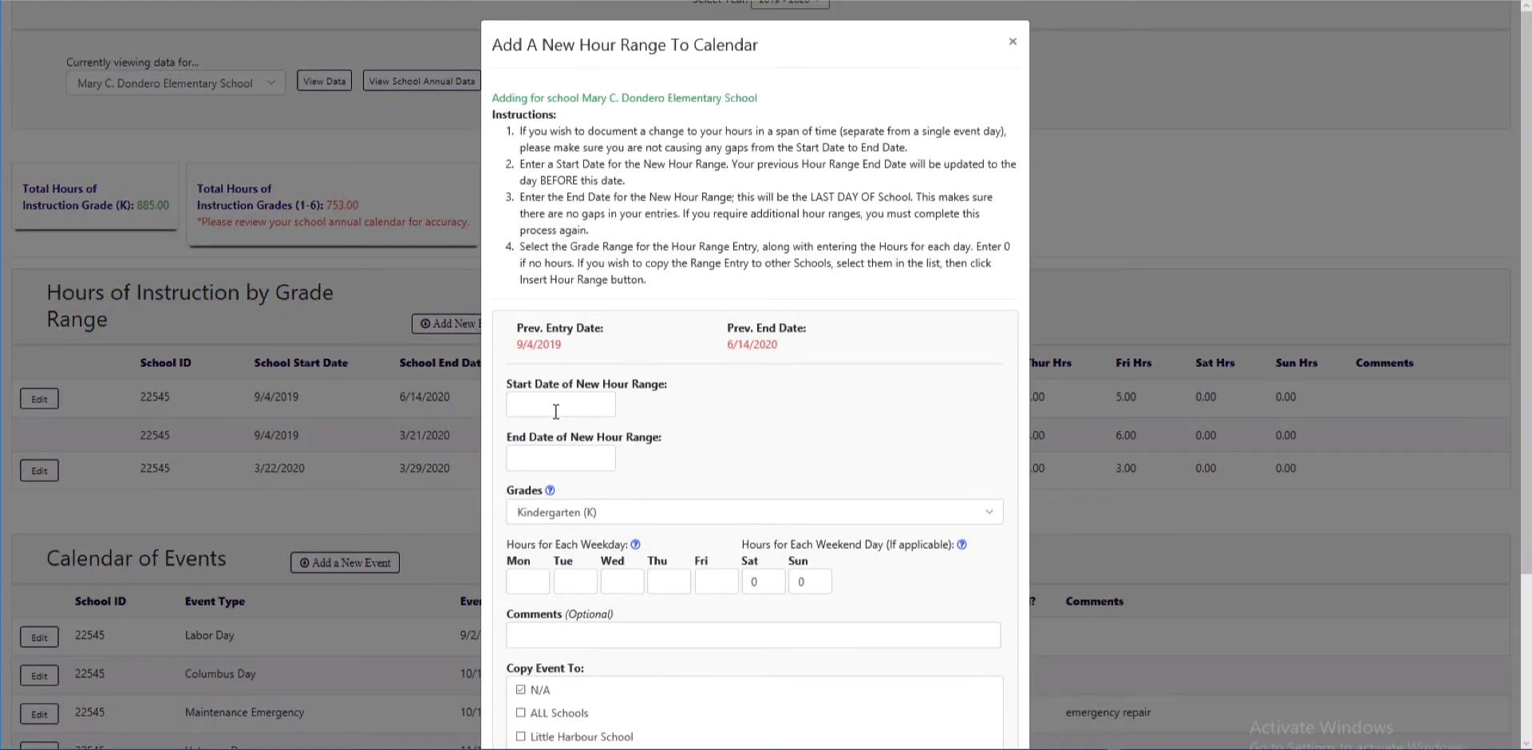
Set the new range to 3/30/2020–6/7/2020 for 1st - 6th Grade
click(552, 404)
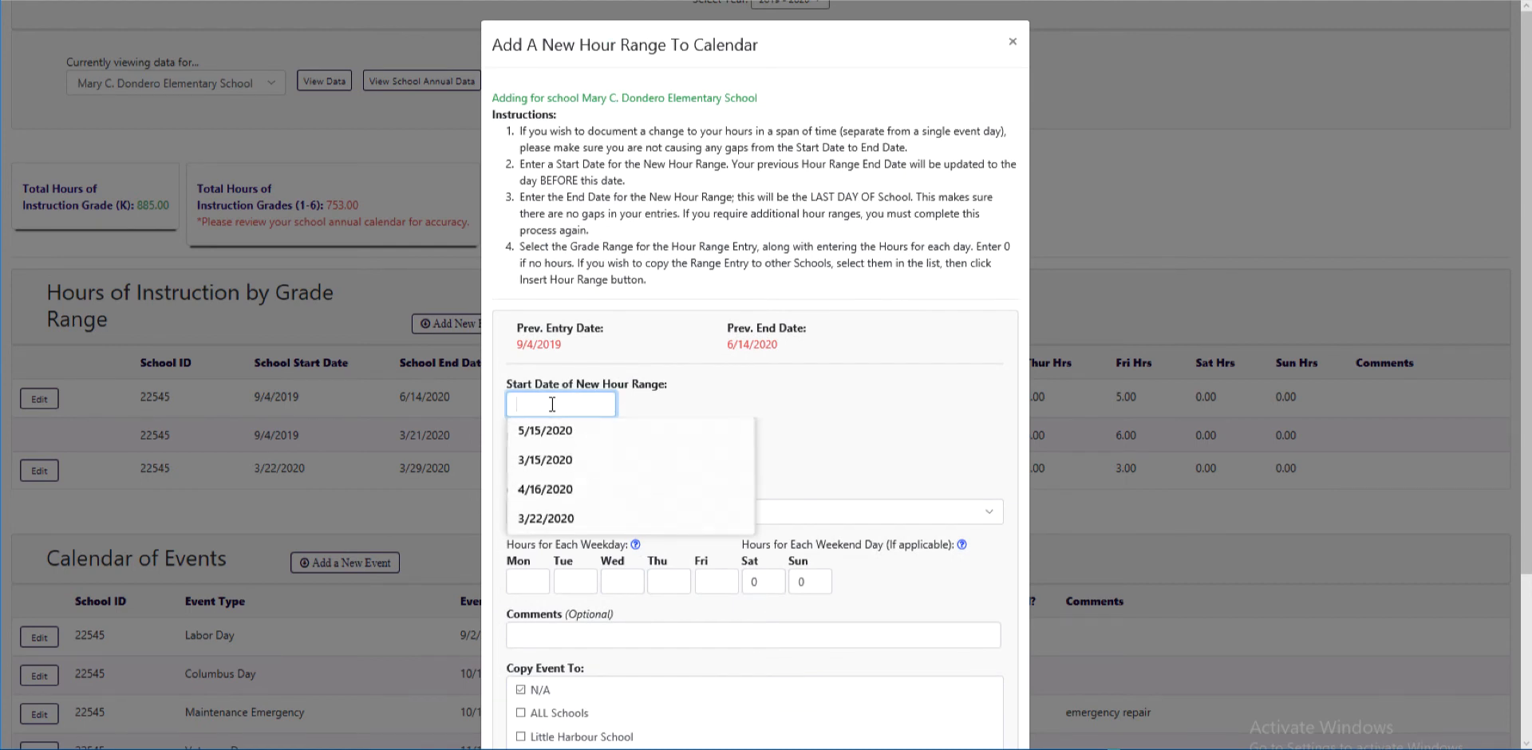
text(3/30/2020)
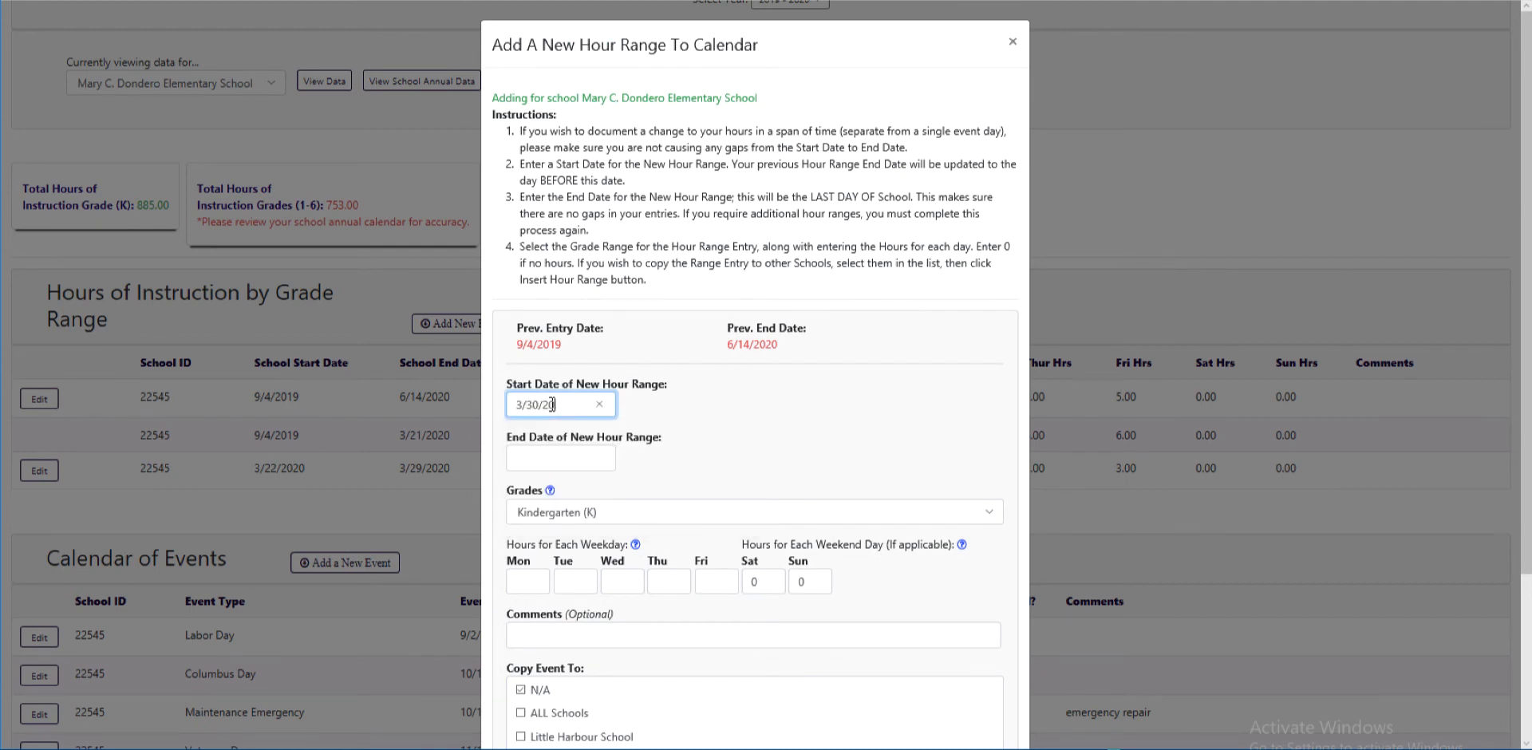
key(Tab)
text(6/)
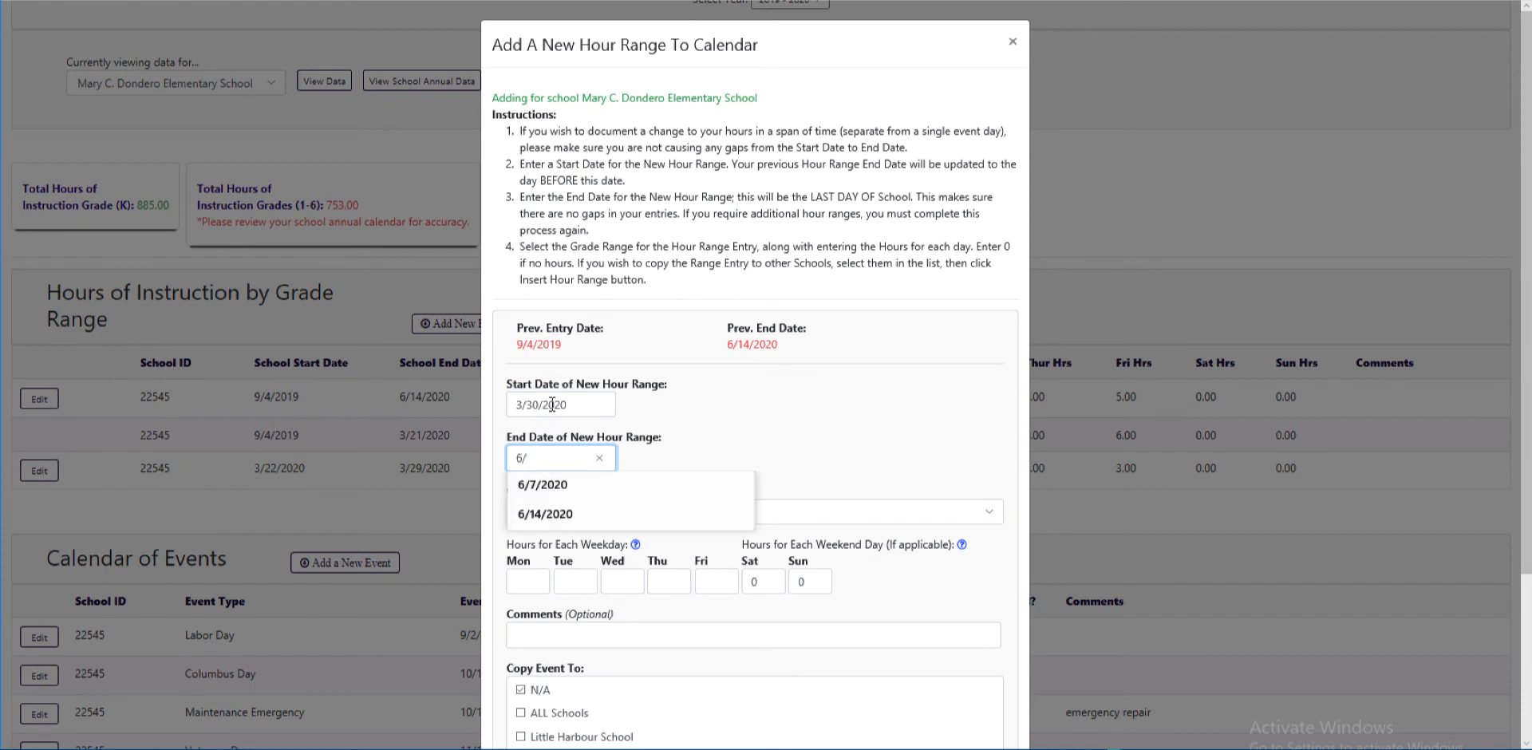
text(7/)
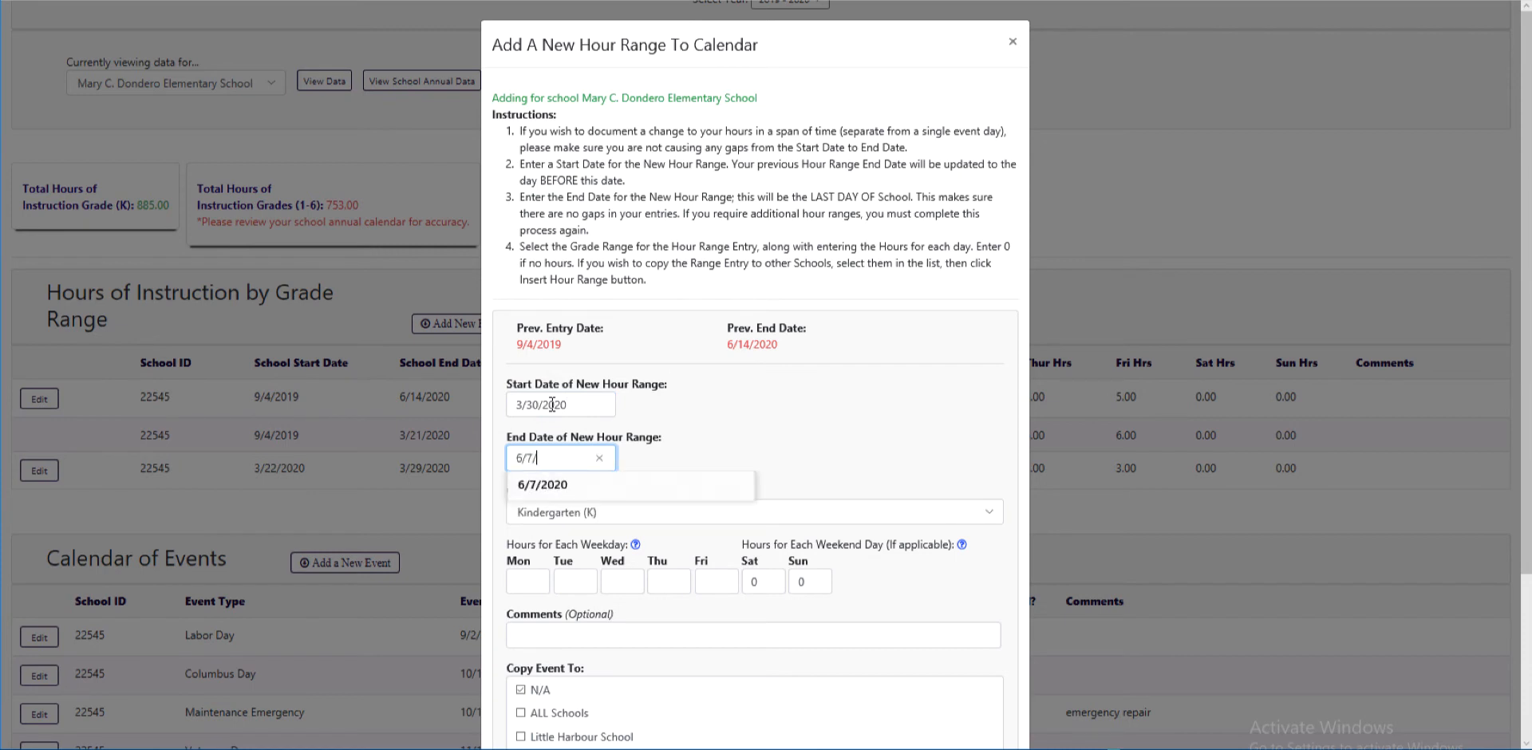
text(2020)
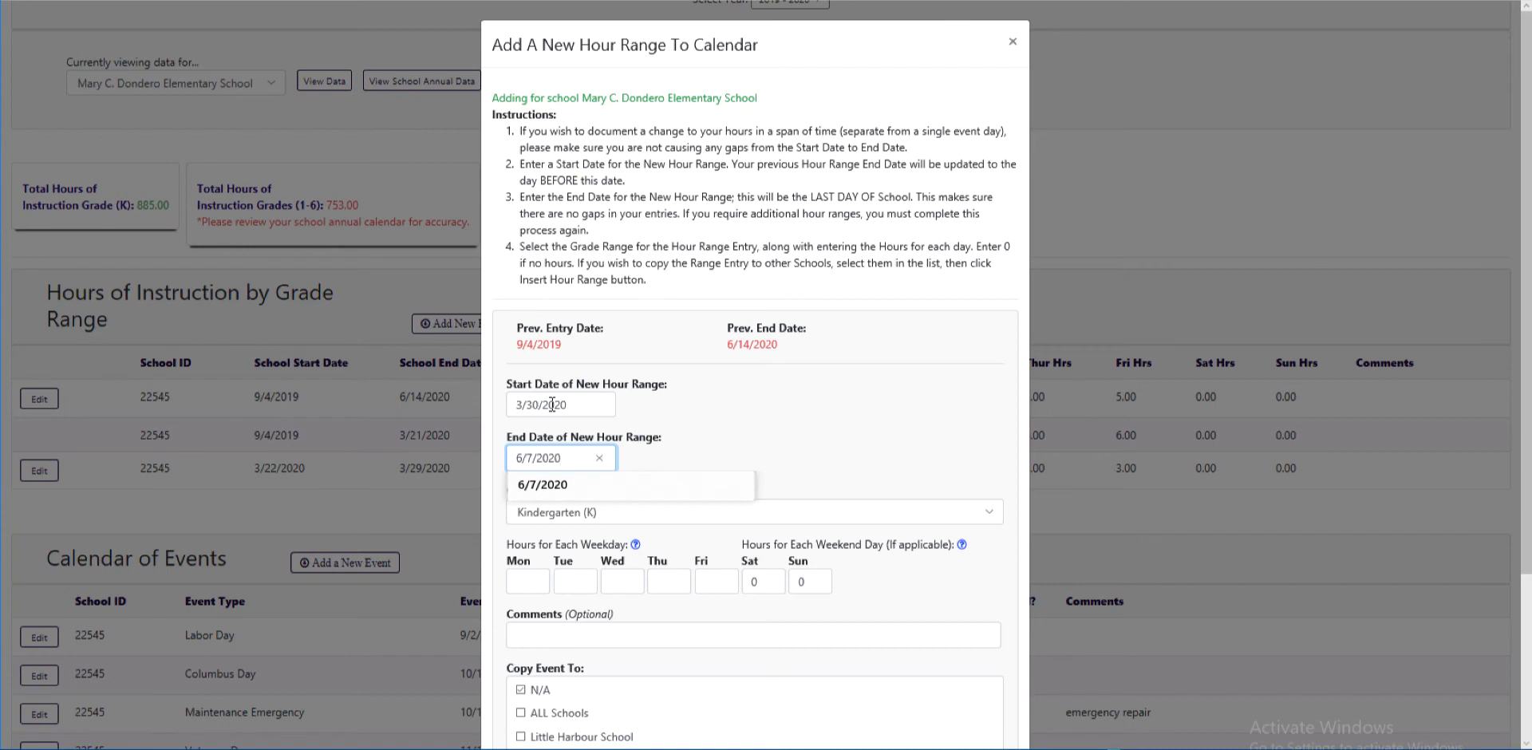
click(639, 504)
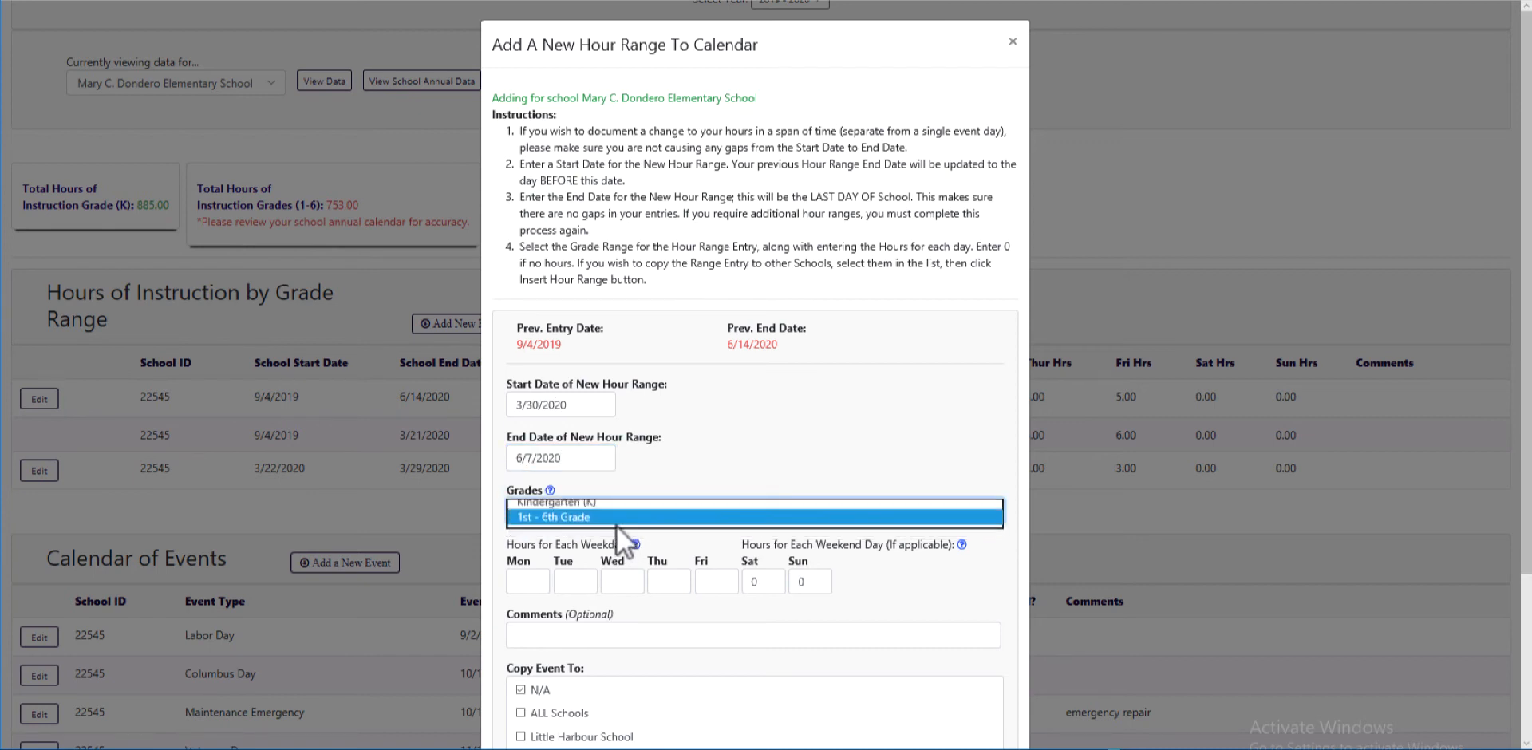
click(616, 527)
Enter weekday hours of 5, 5, 2, 5, 5 for Monday through Friday
click(519, 582)
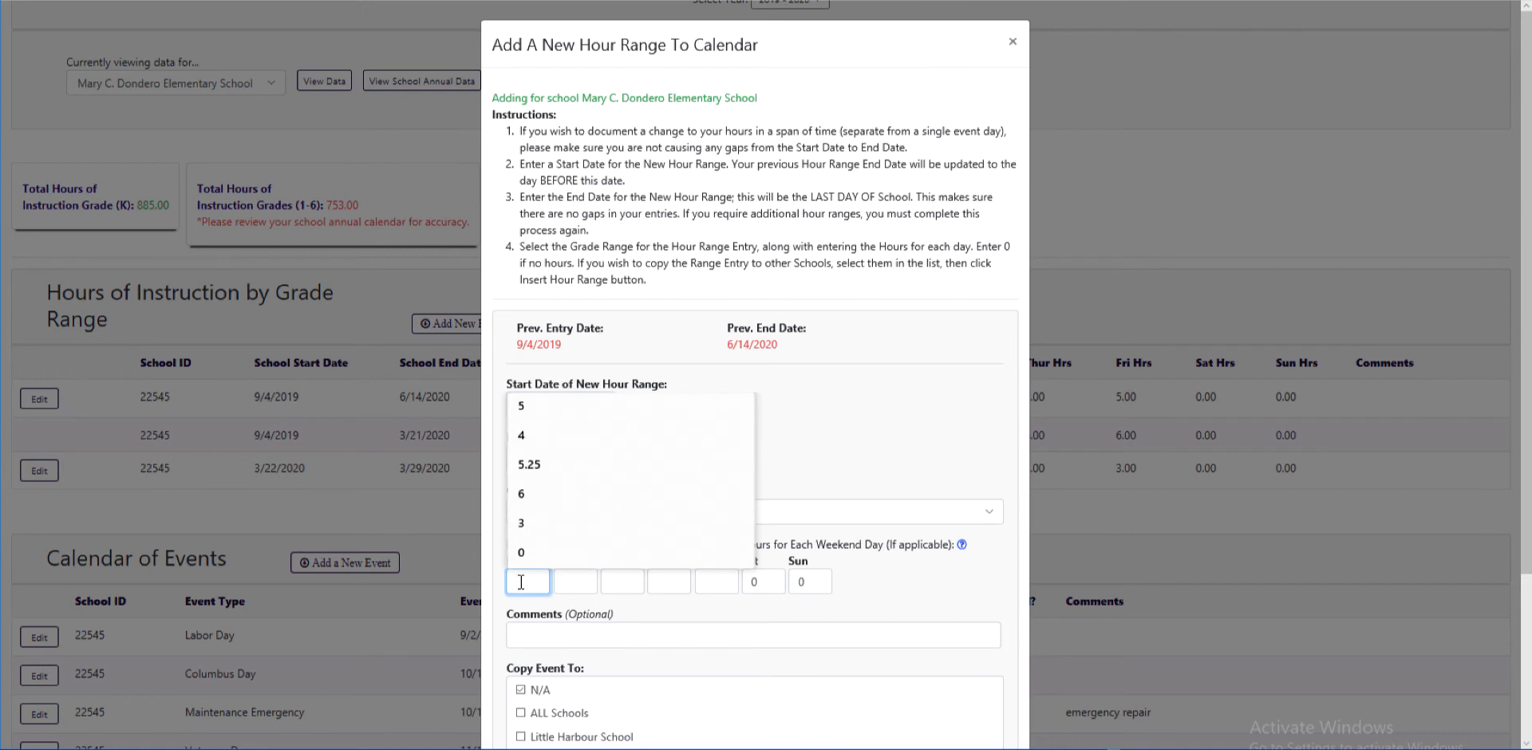
text(5)
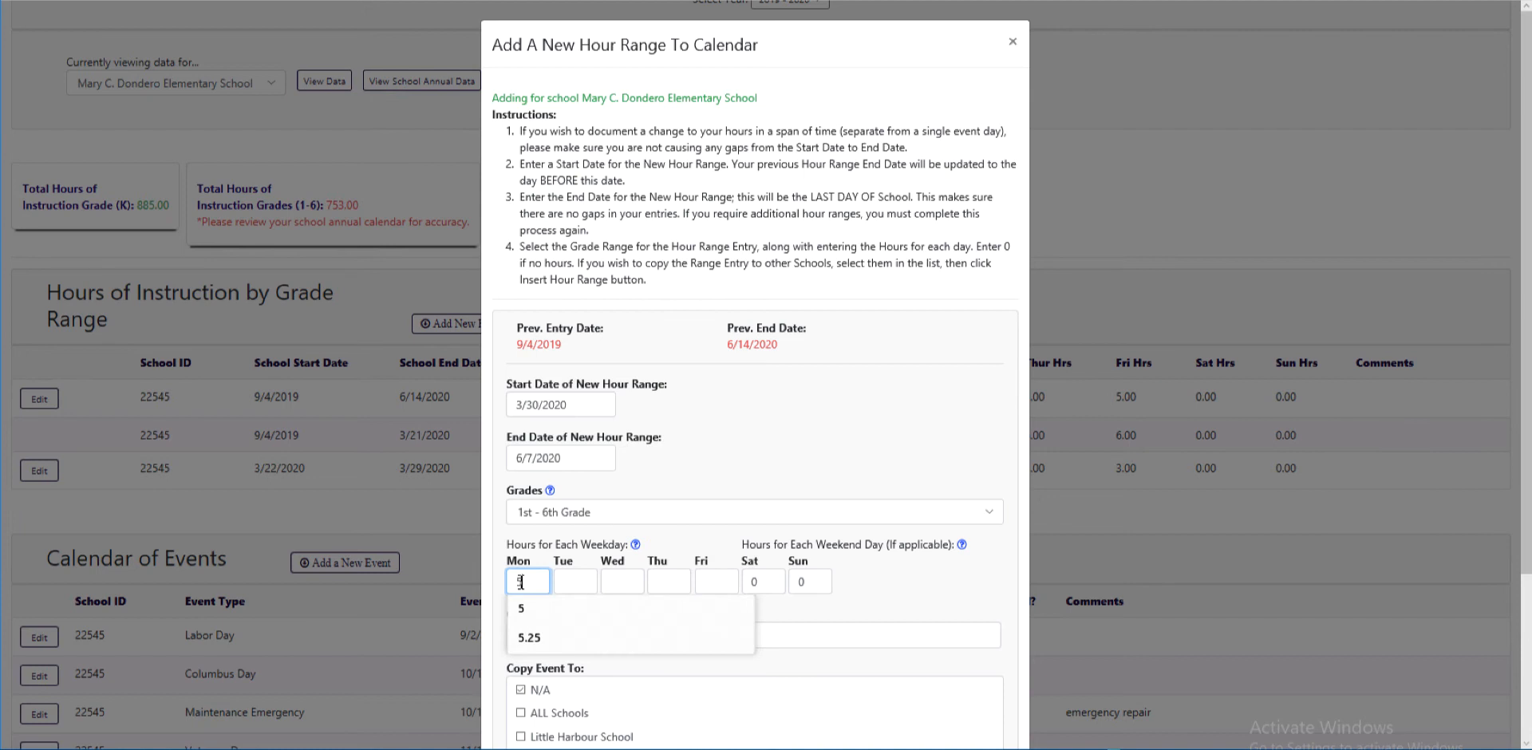
key(Tab)
text(5)
key(Tab)
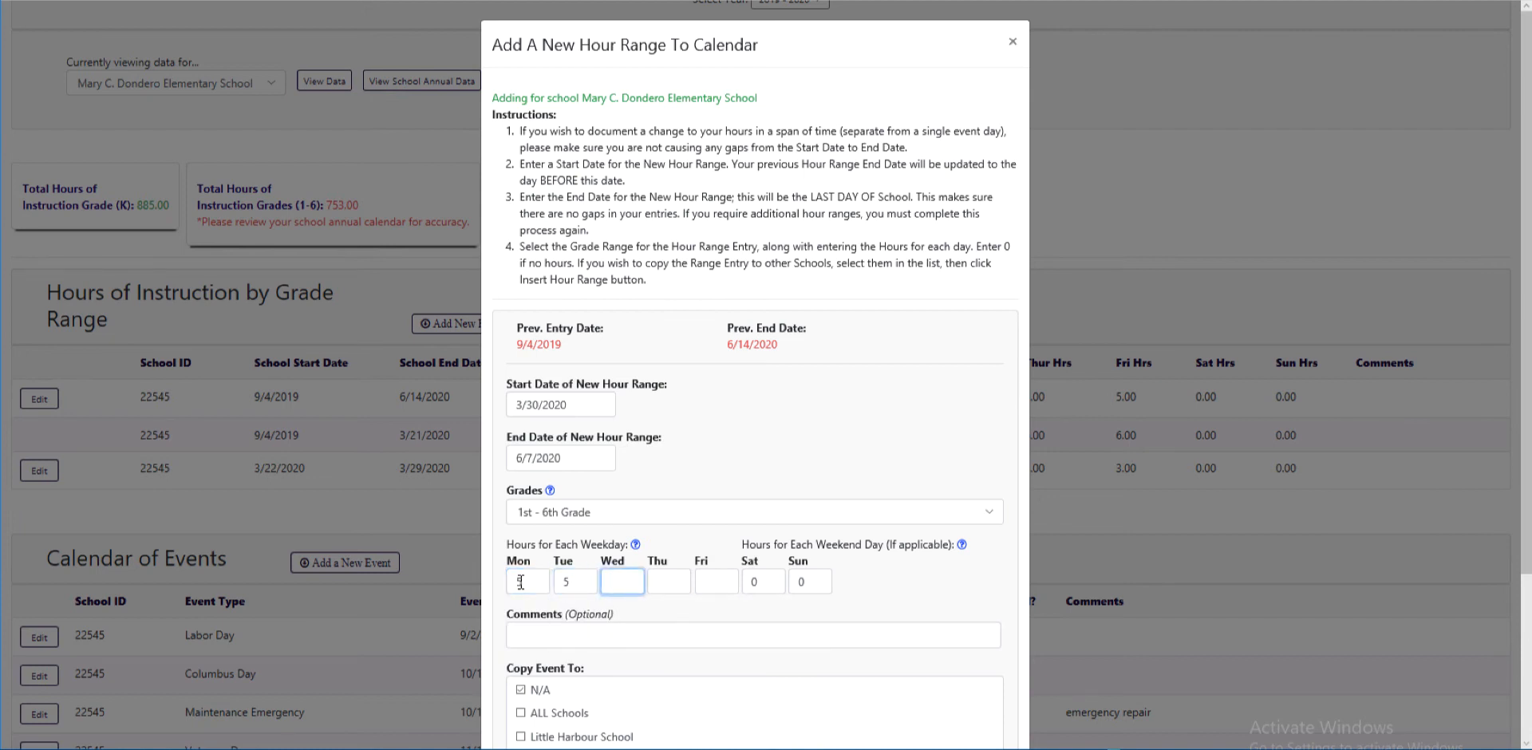
text(2)
key(Tab)
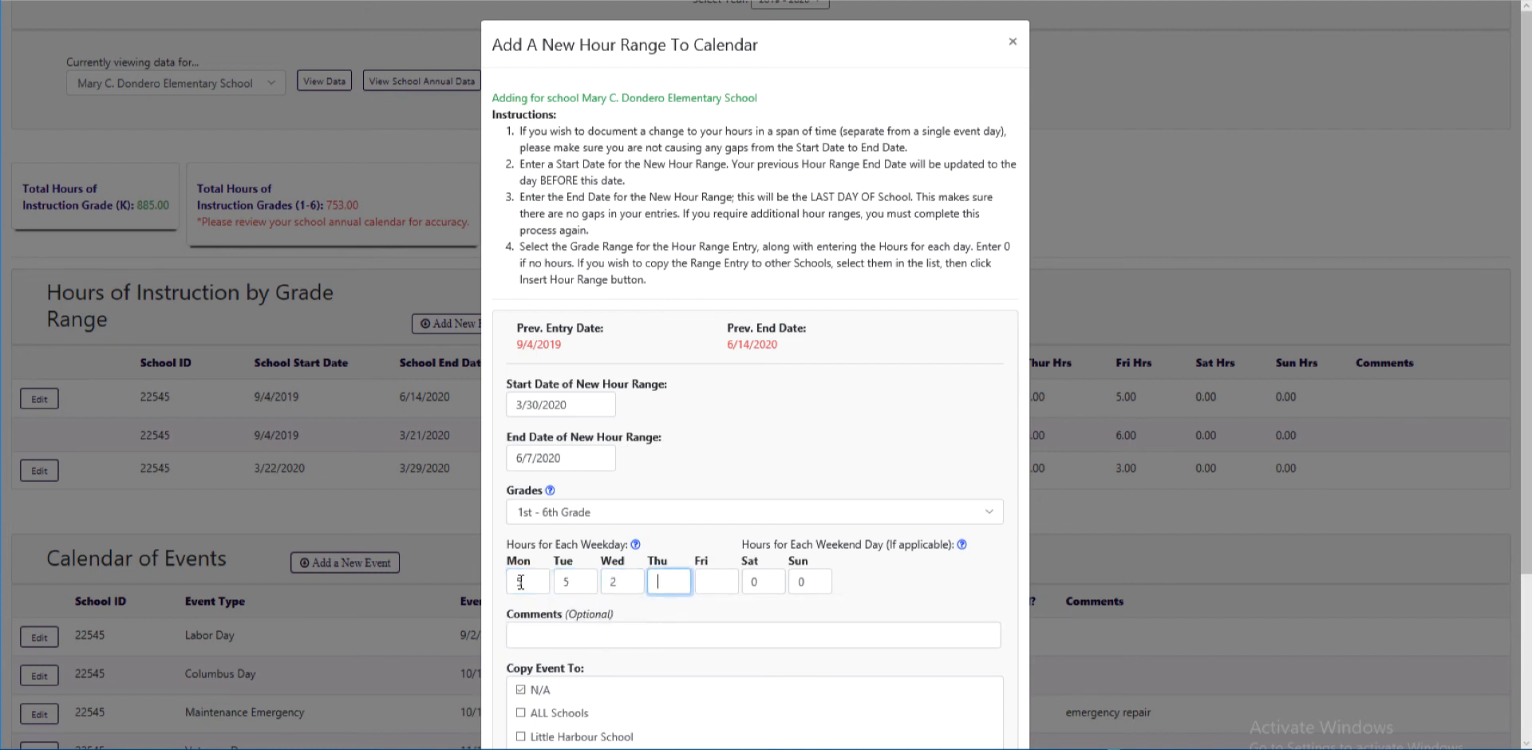
text(5)
key(Tab)
text(5)
key(Tab)
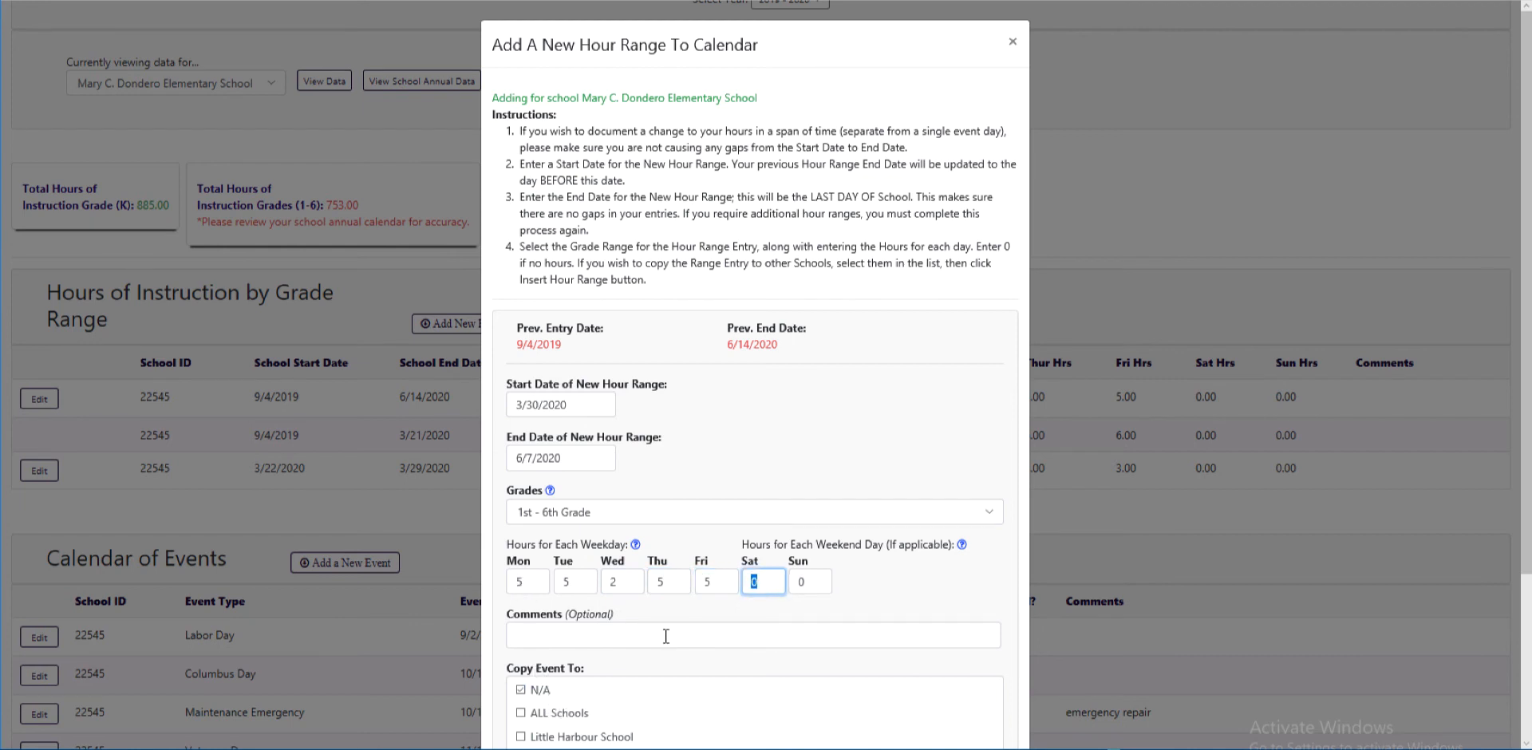
Add the comment 'new viritual instructional schedule' to the range
scroll(666, 636, down, 2)
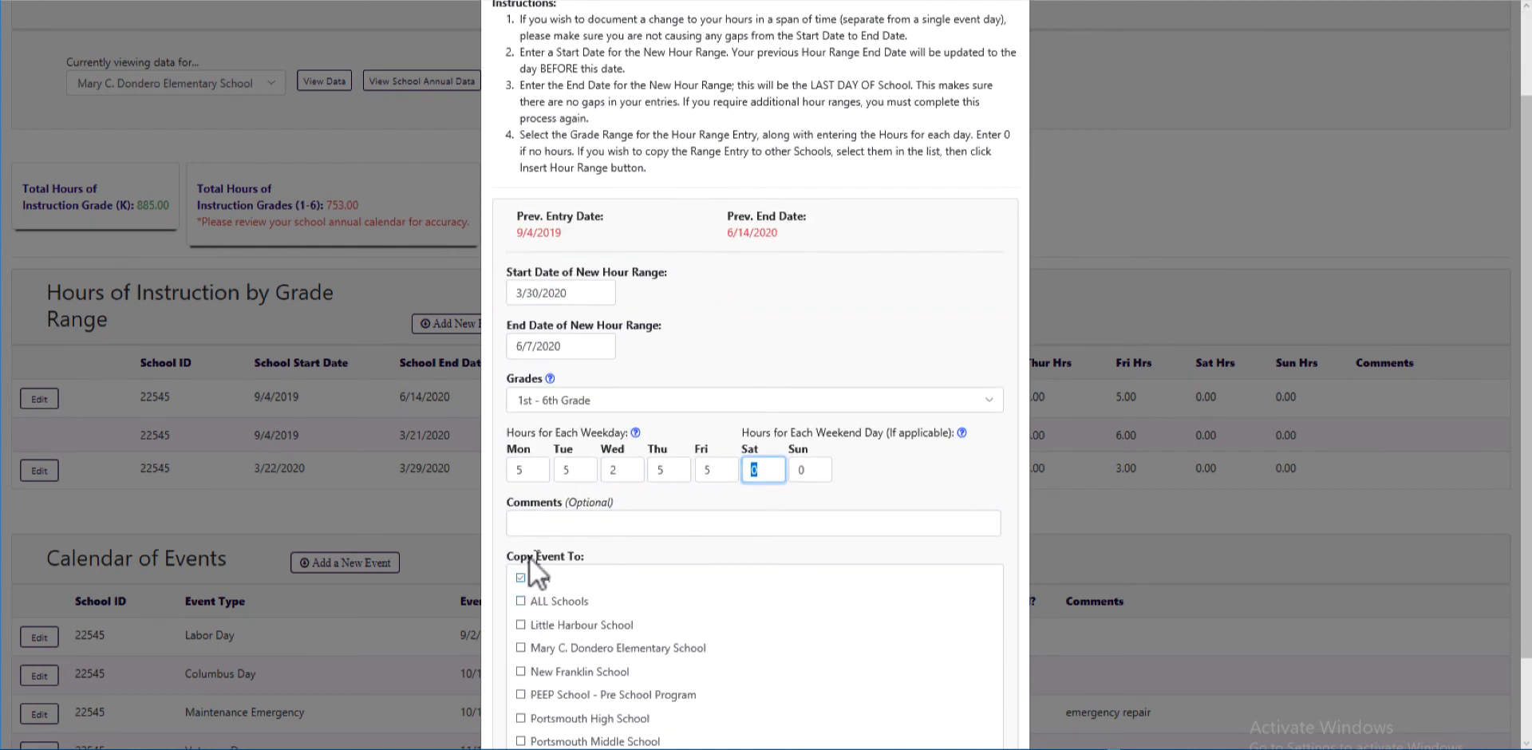
click(541, 514)
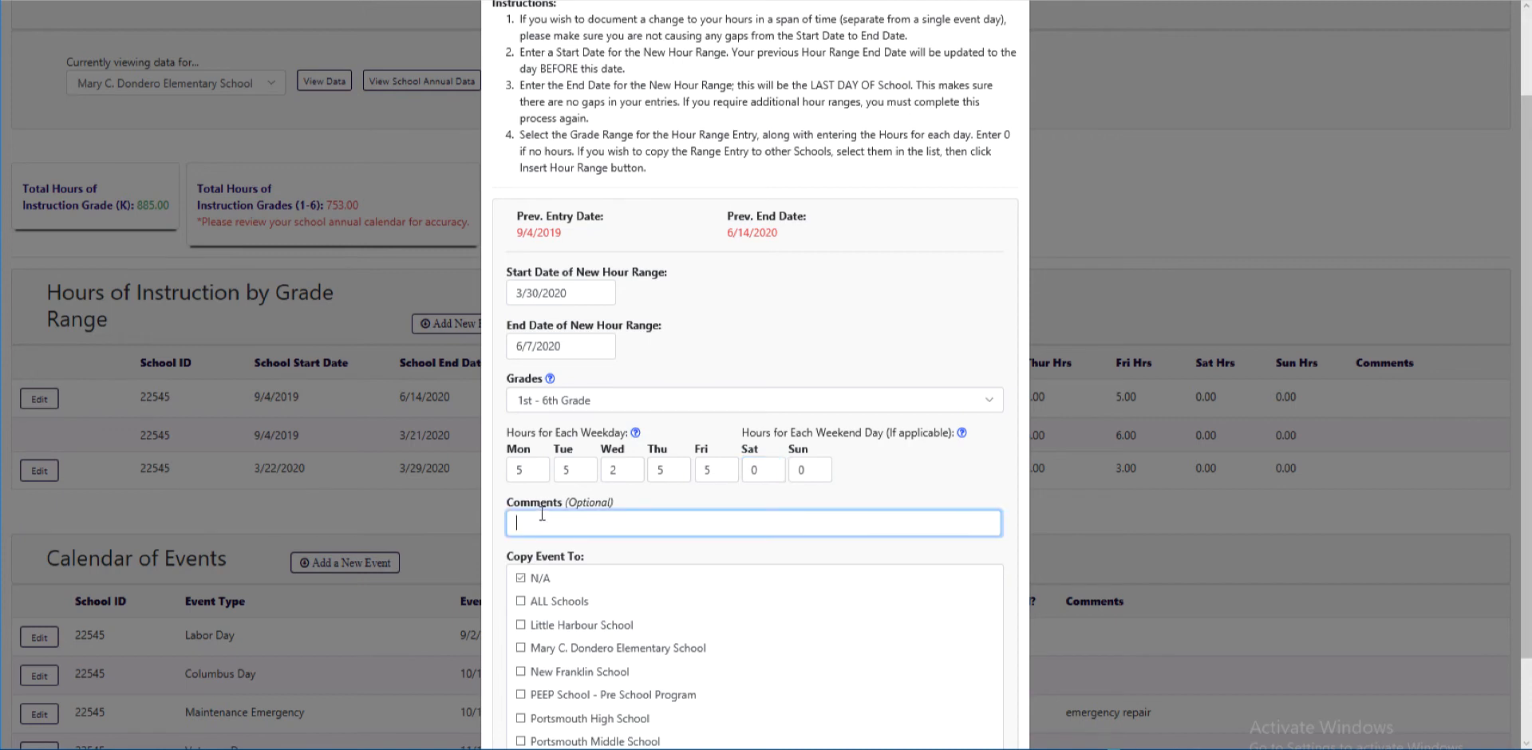
text(new viritual instructional schedule)
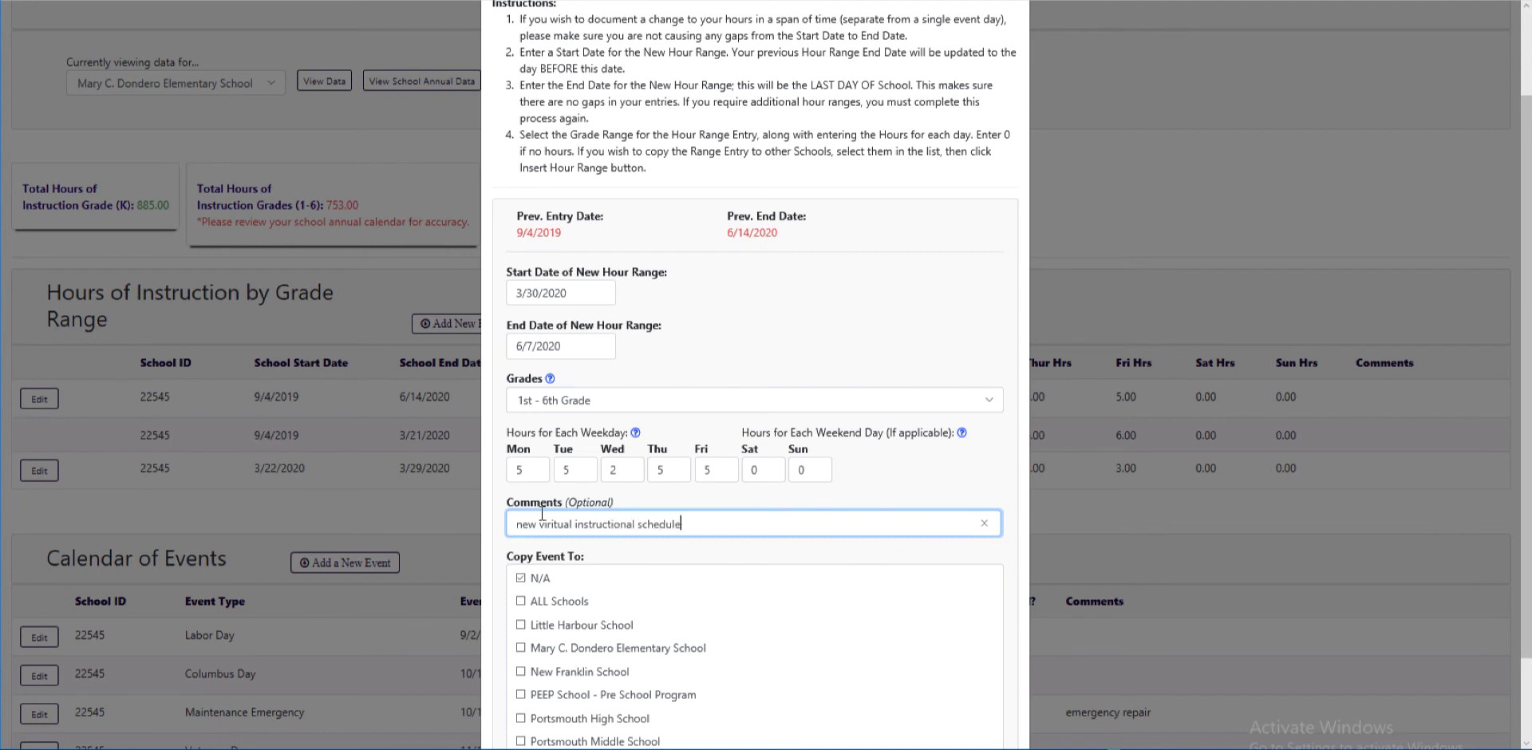
Copy the range to Mary C. Dondero Elementary School instead of N/A and insert it
click(517, 647)
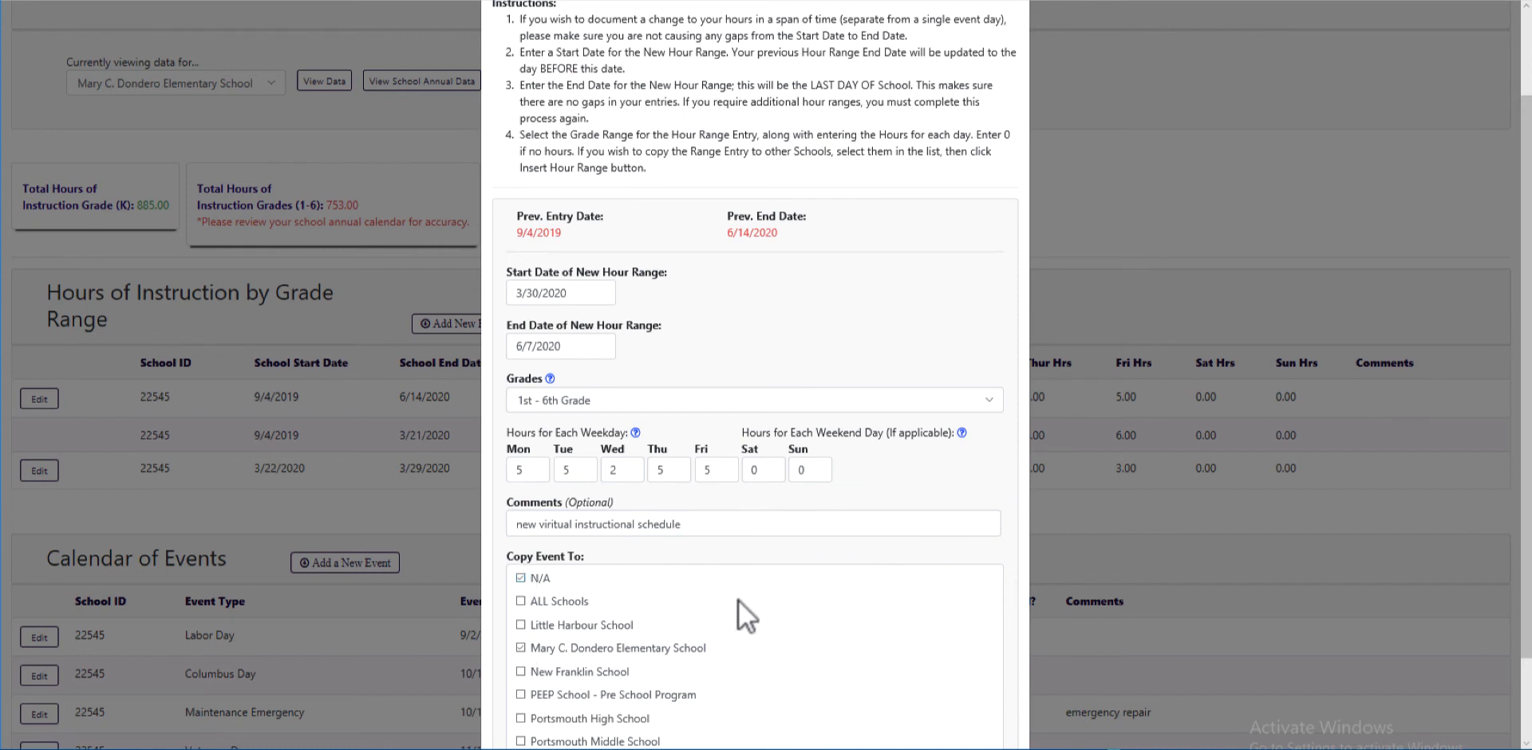
click(518, 576)
scroll(741, 586, down, 2)
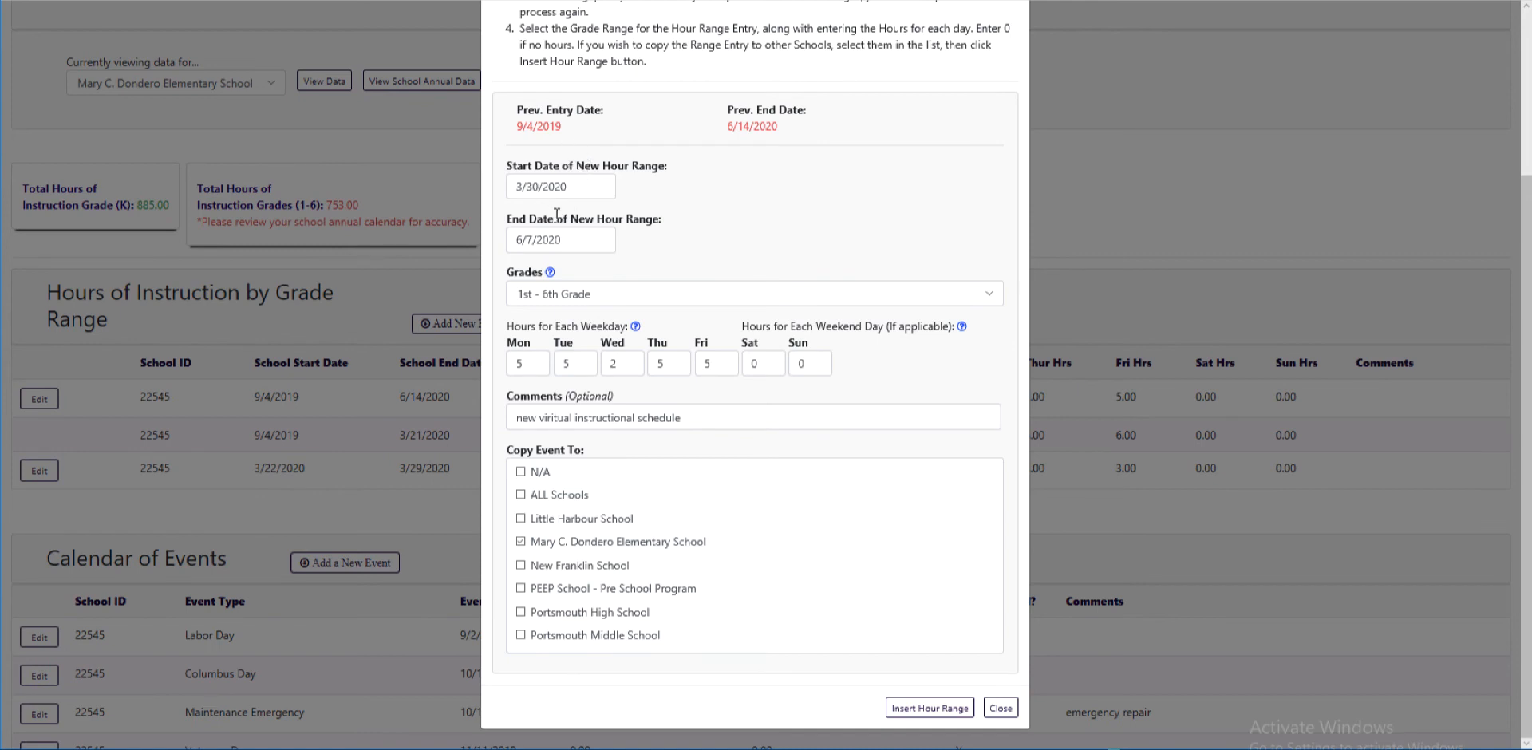
click(925, 707)
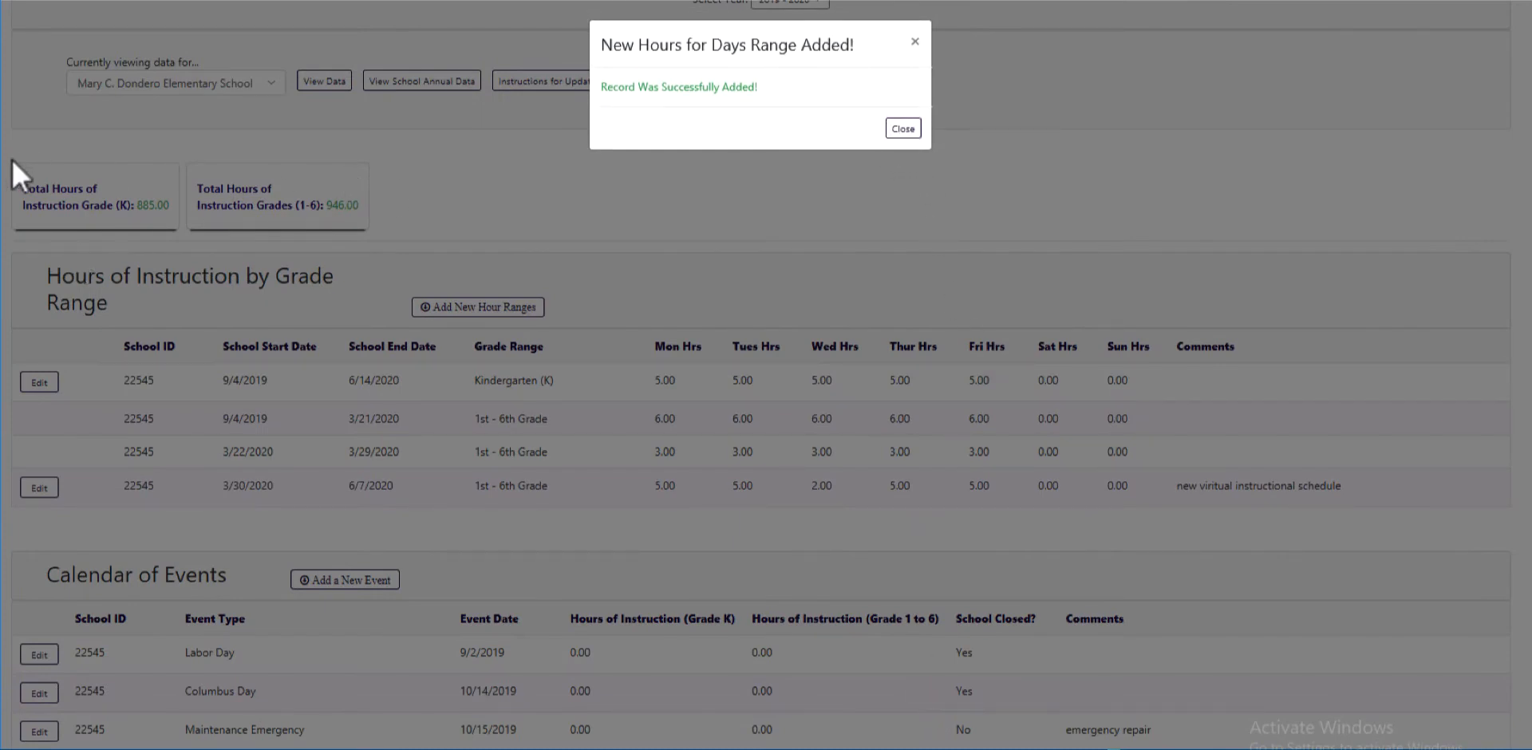
Dismiss the record-added confirmation and edit the 3/30/2020–6/7/2020 virtual-schedule row
click(903, 128)
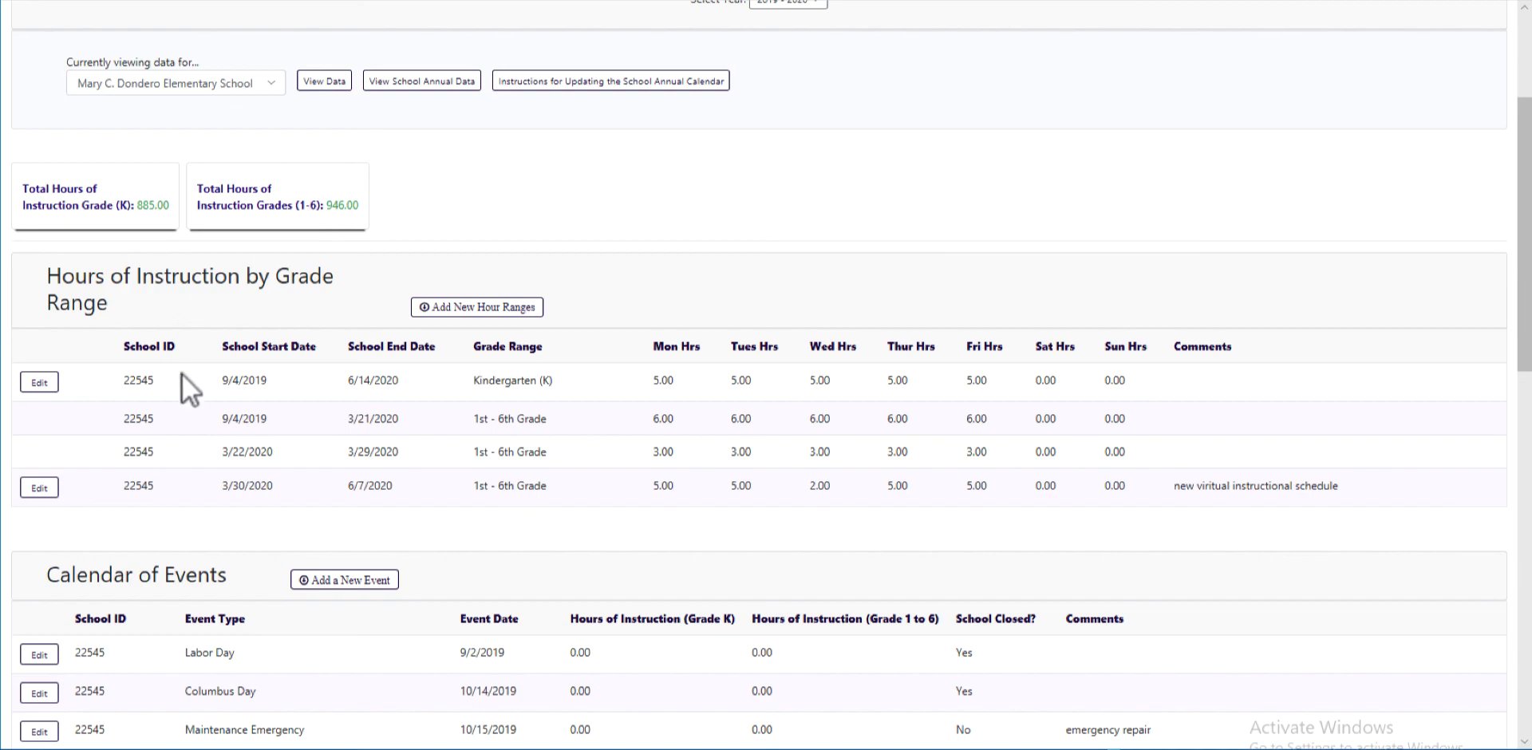
click(36, 488)
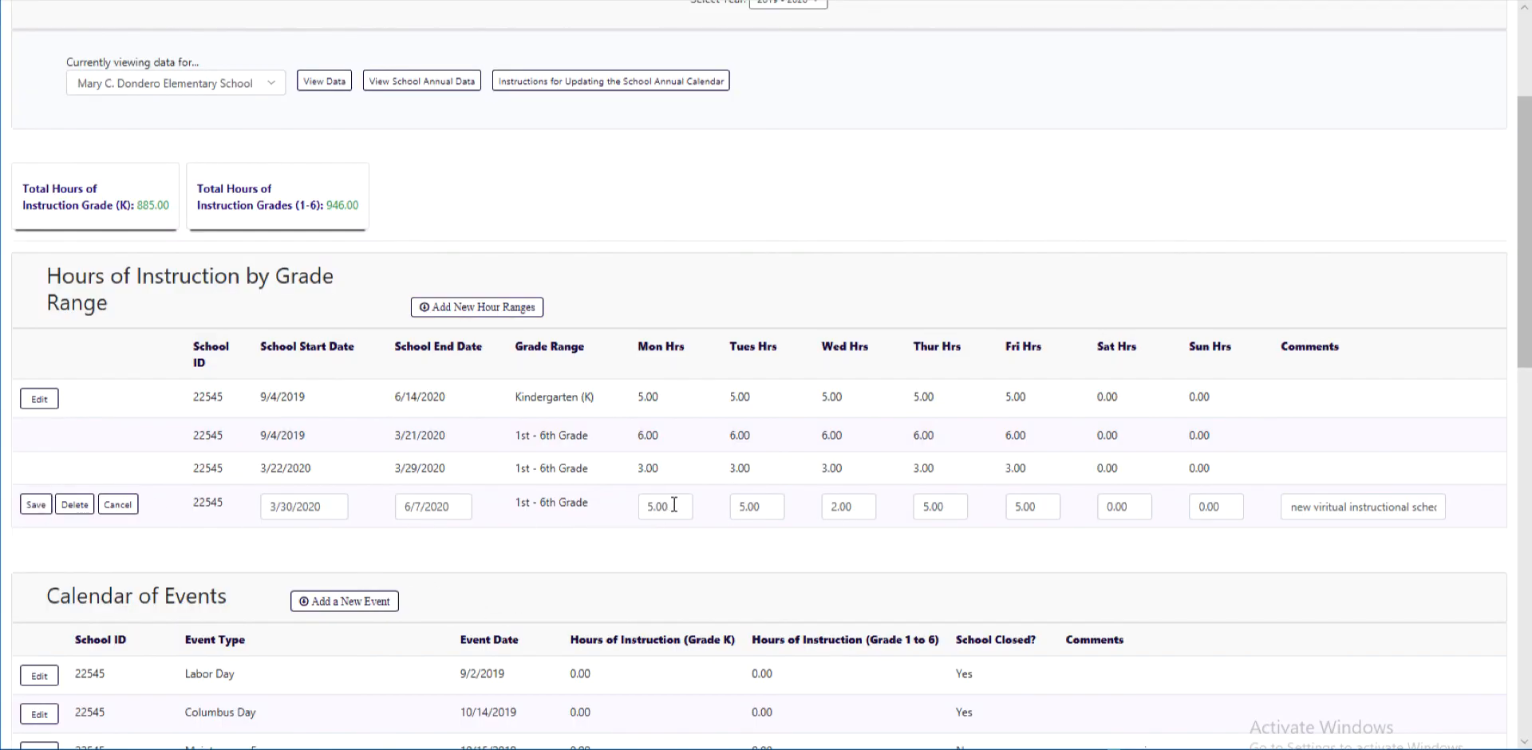
Change Monday, Tuesday, Thursday and Friday hours to 6, leaving Wednesday at 2
drag(670, 505, 507, 489)
text(6)
key(Tab)
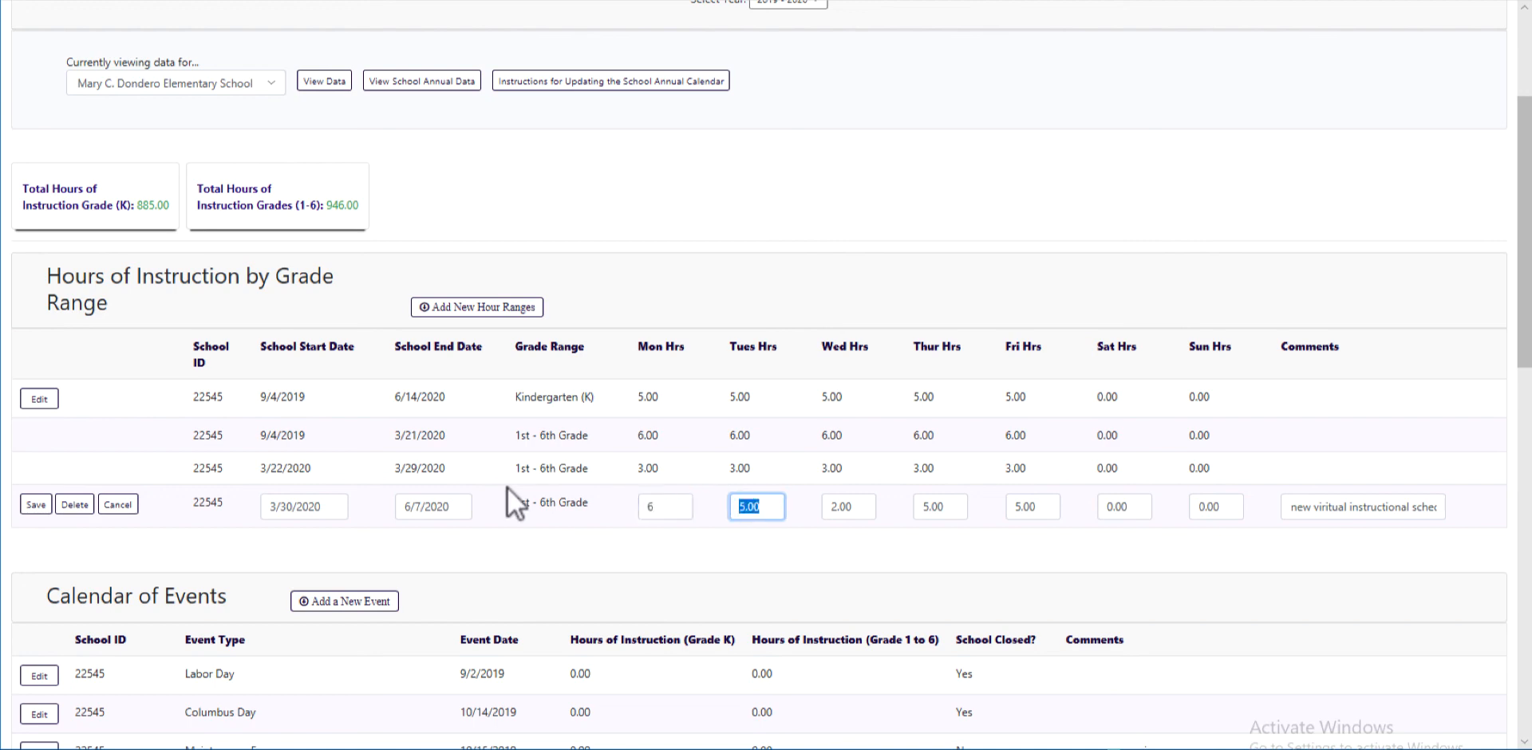
text(6)
key(Tab)
key(Tab)
text(6)
key(Tab)
text(6)
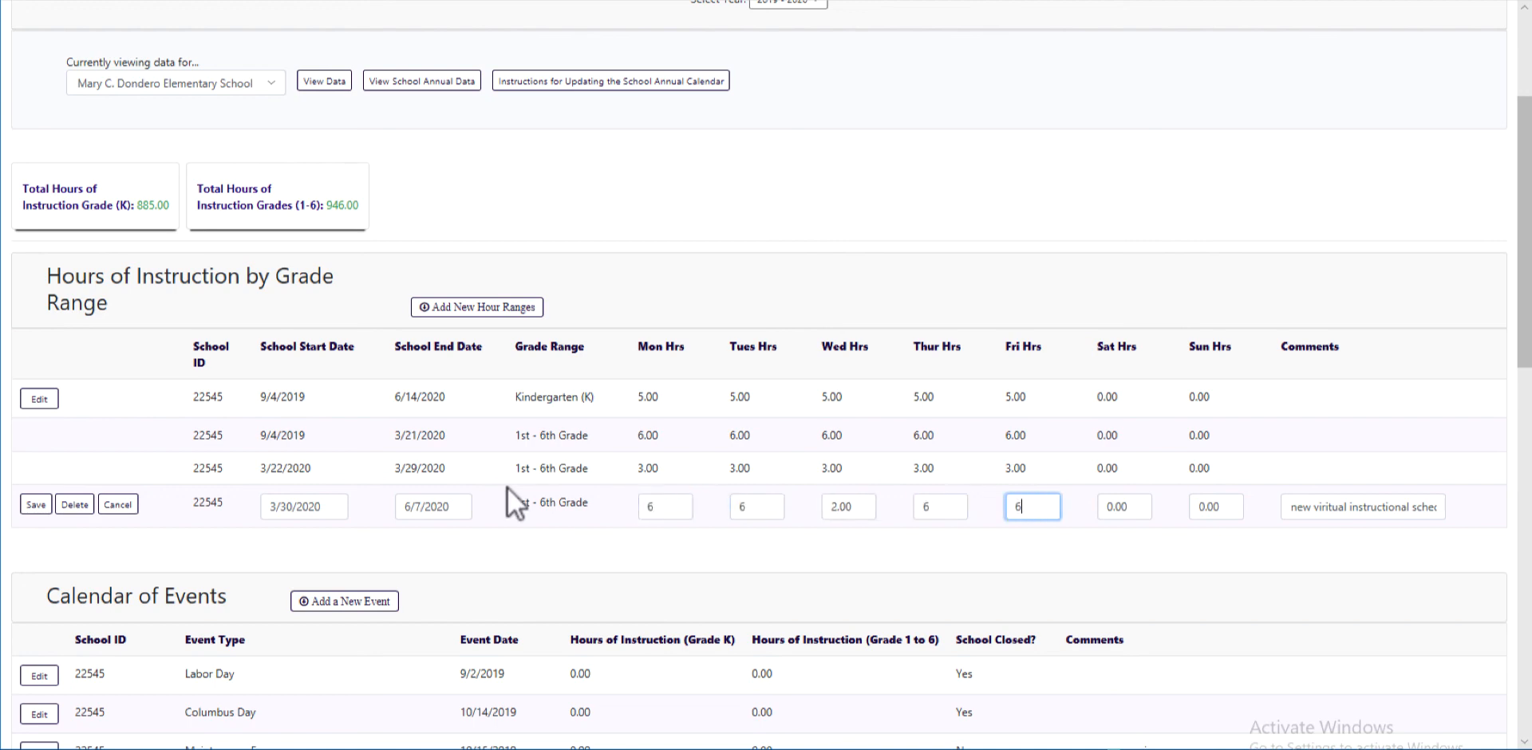
key(Tab)
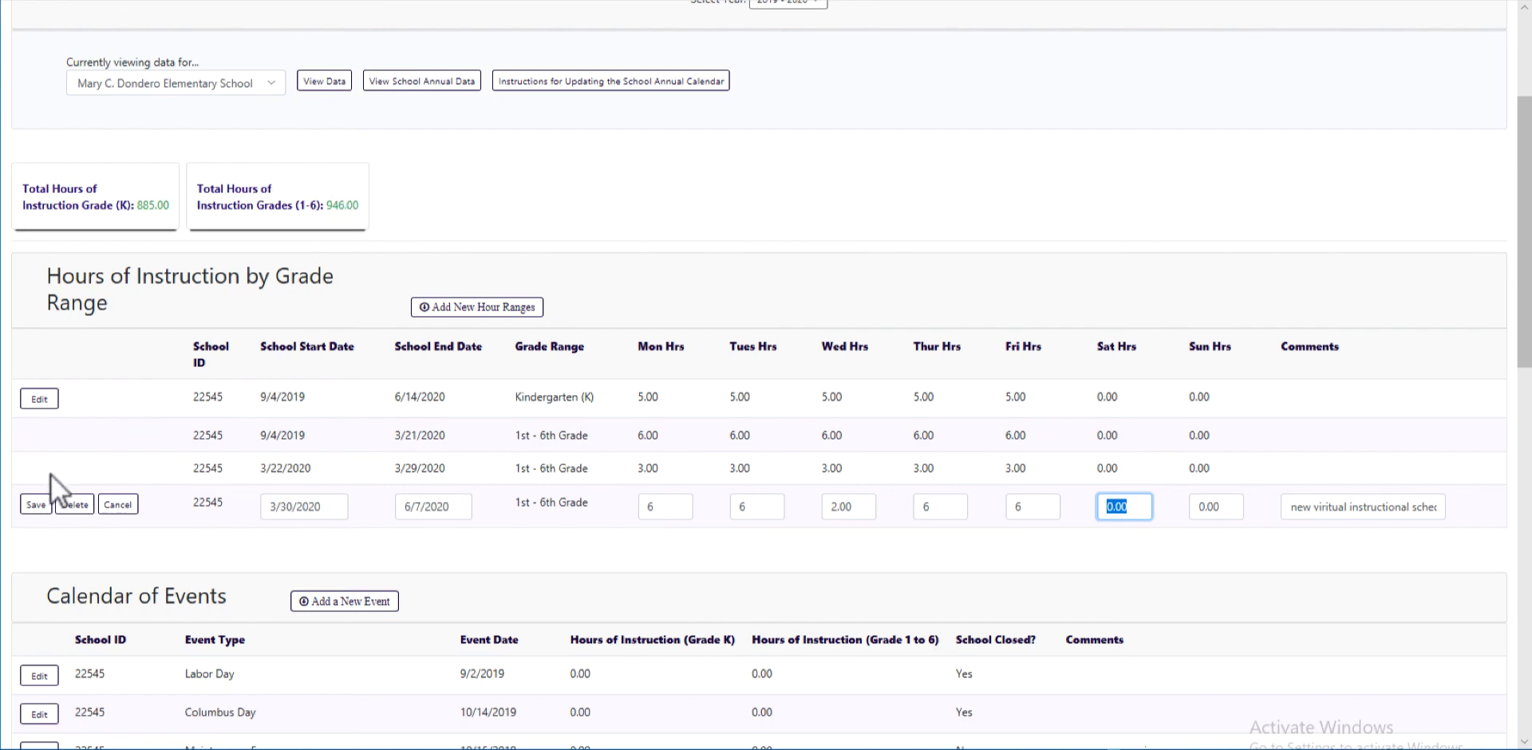
Save the 6, 6, 2, 6, 6 hours, then reopen the row and cancel the edit
click(27, 503)
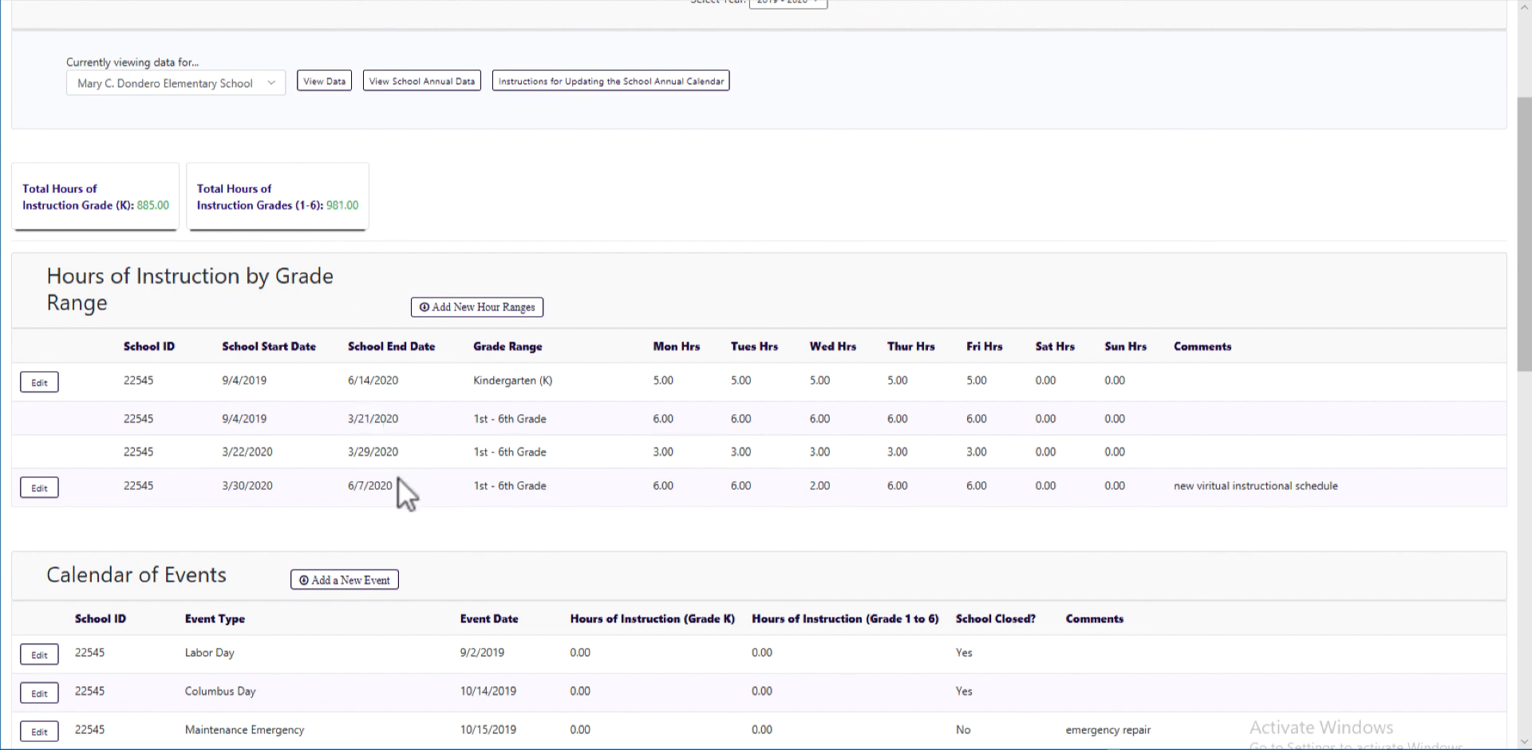
click(34, 489)
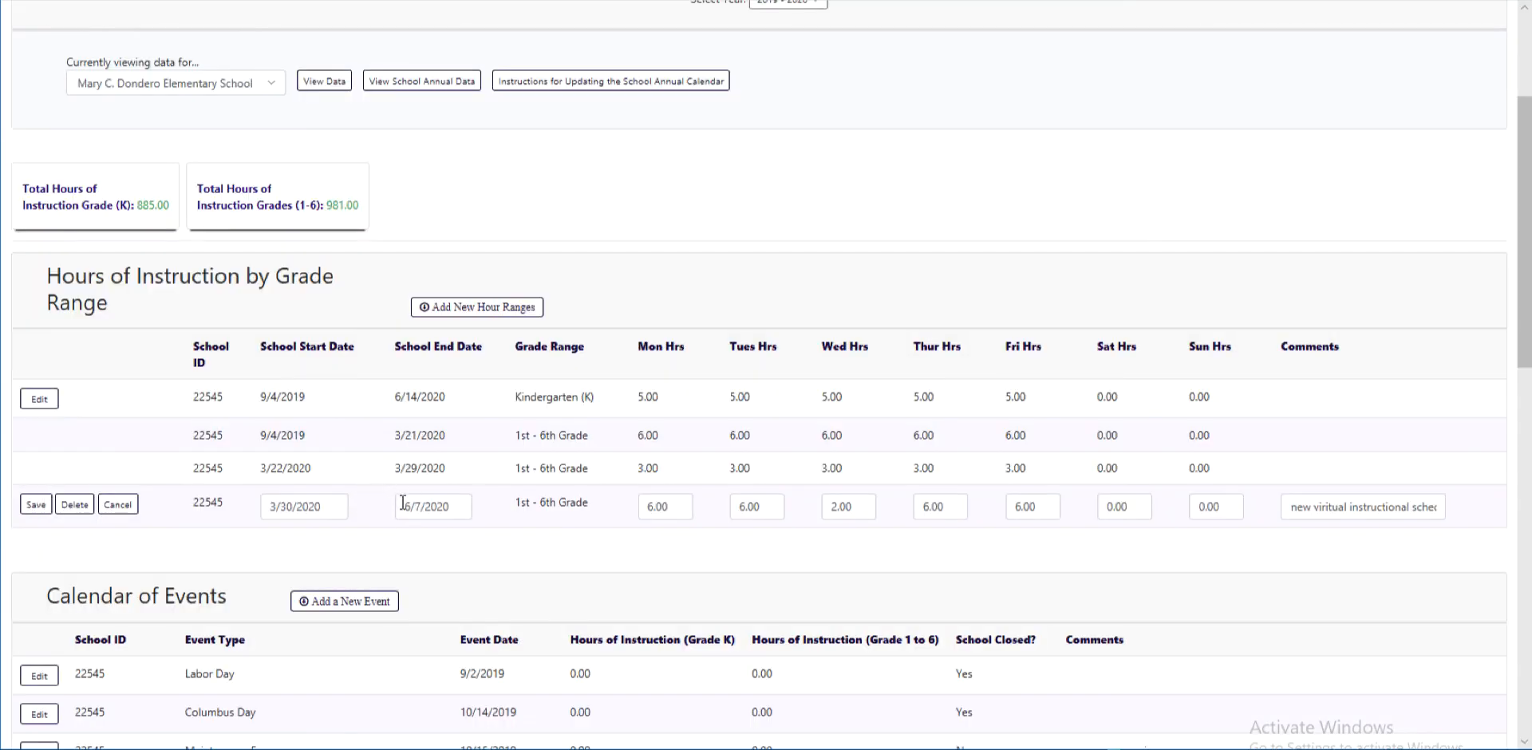
click(112, 514)
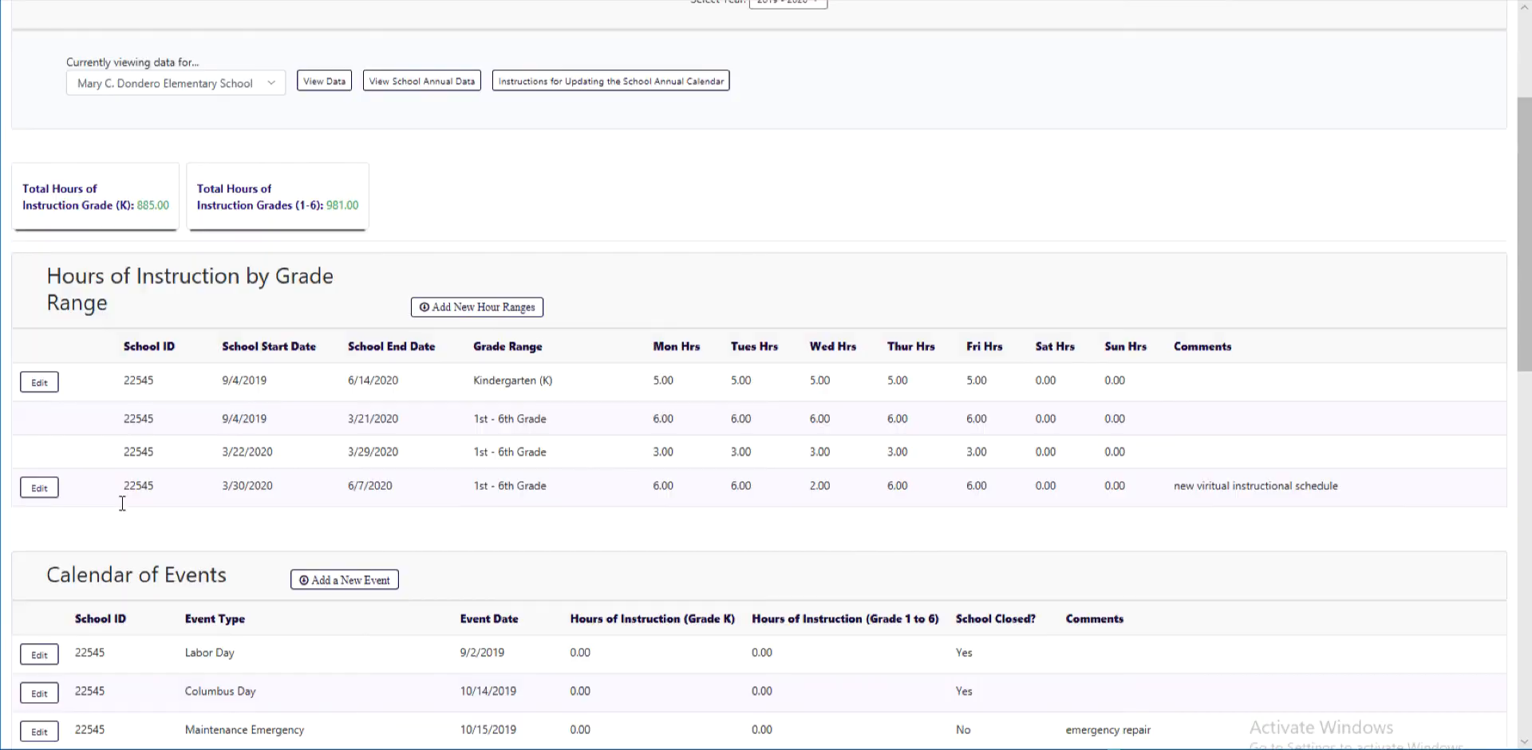